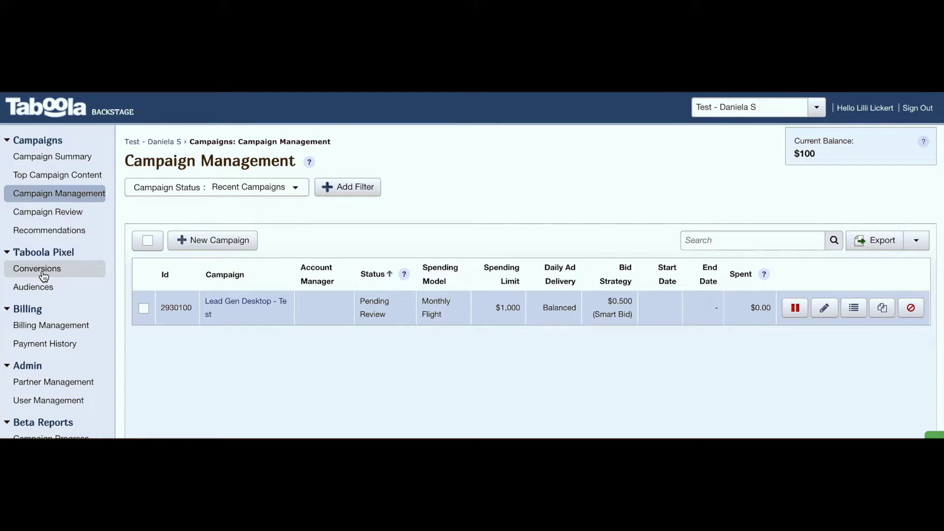
Open the Taboola Pixel code from the Conversions page and select the entire pixel code snippet
left_click(43, 276)
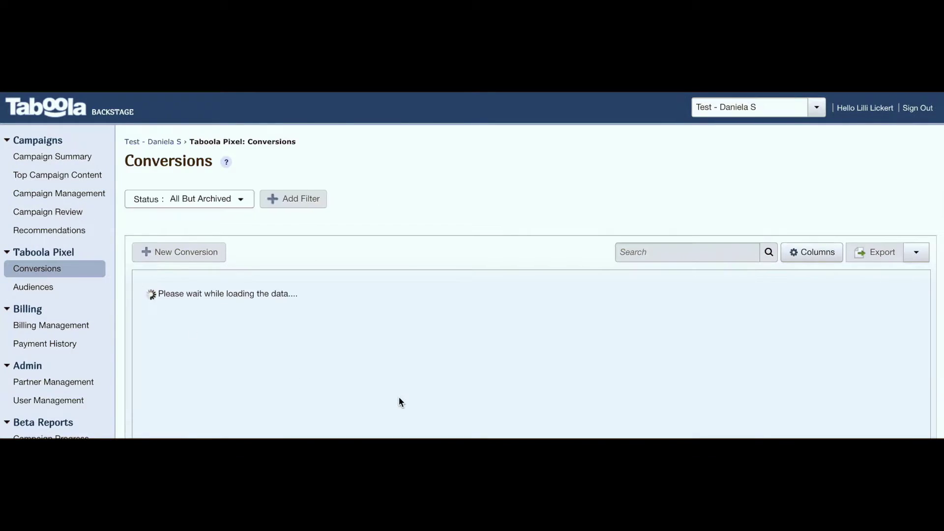
left_click(817, 215)
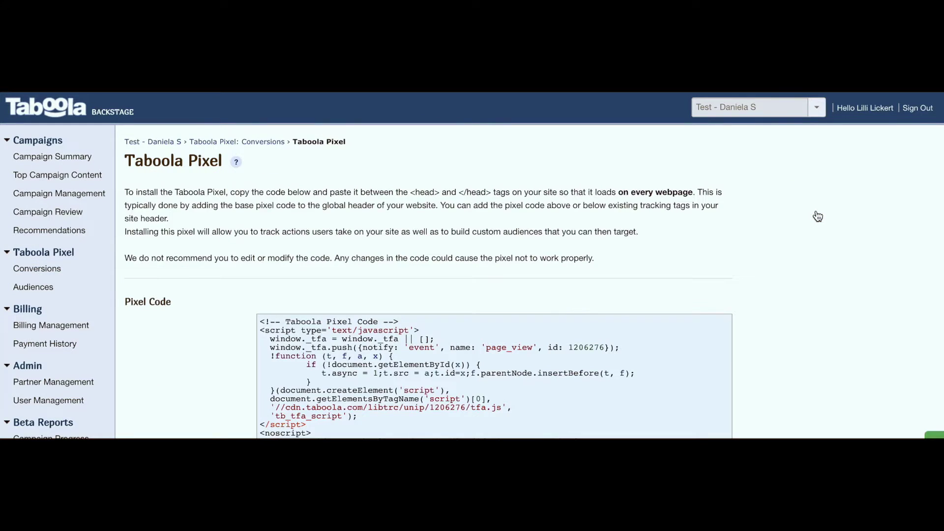
scroll(805, 264, "down", 3)
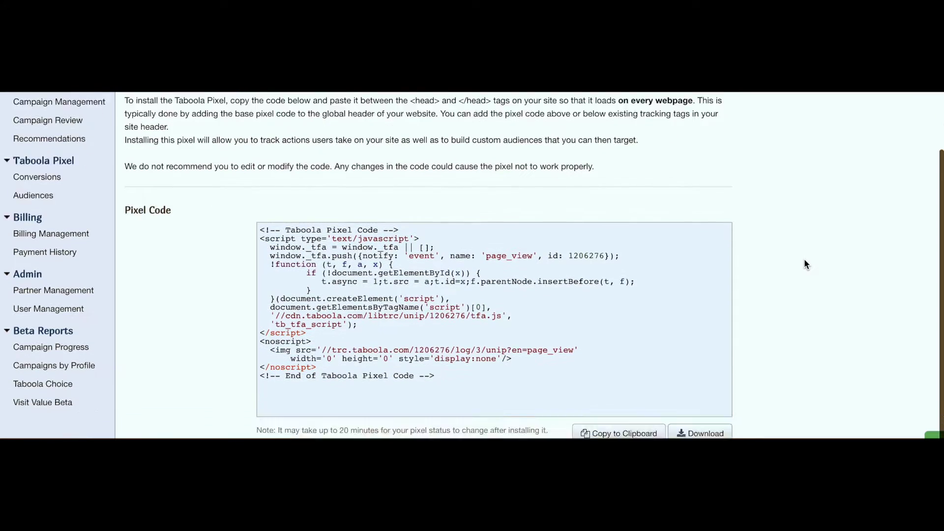
left_click_drag(454, 332, 264, 179)
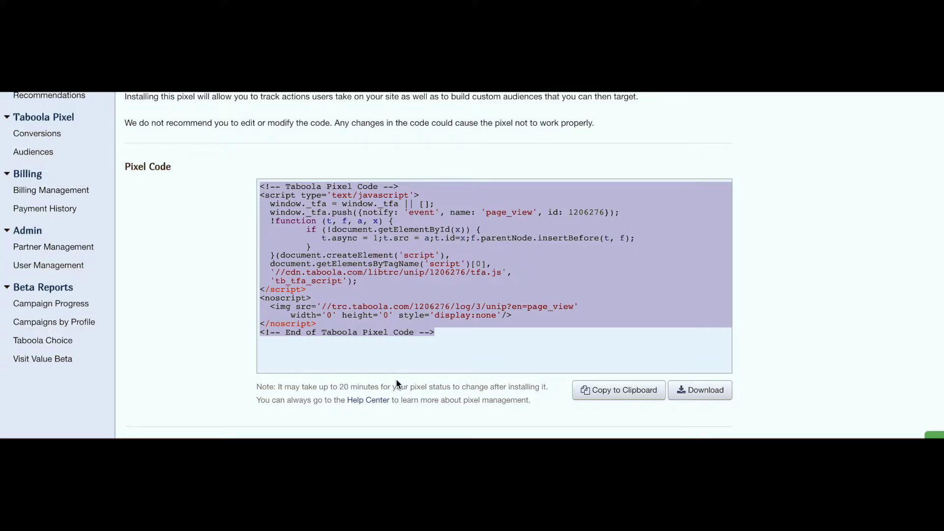
Open the Taboola Pixel Helper page through the Pixel Chrome Extension section and look through the extension's overview
scroll(460, 368, "down", 1)
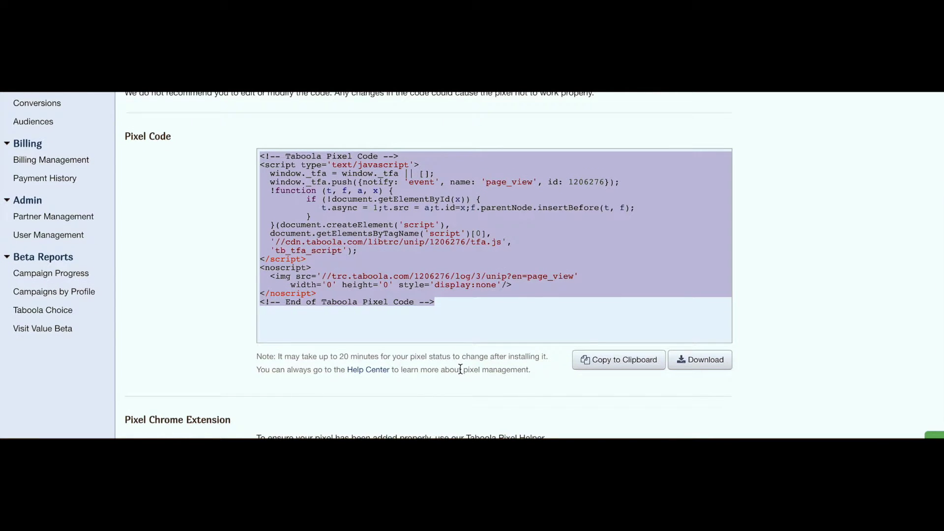
scroll(460, 369, "down", 1)
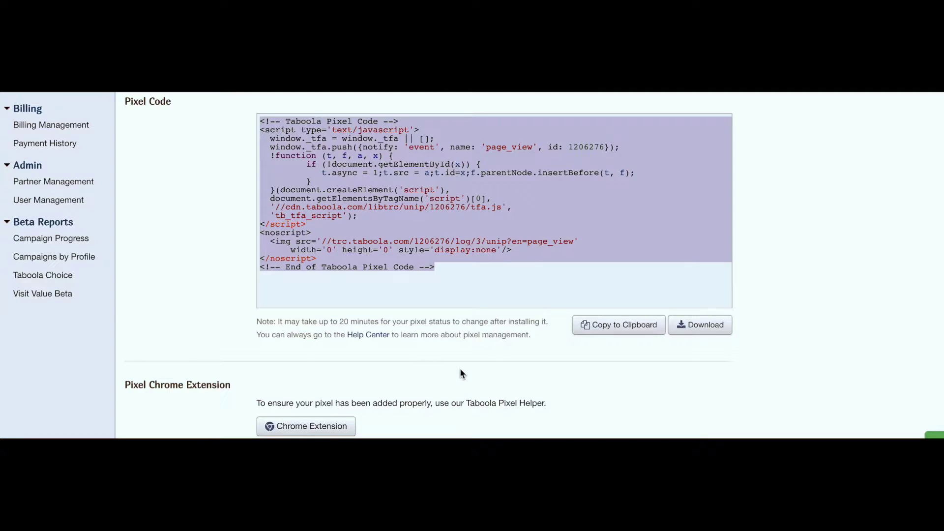
scroll(460, 371, "down", 3)
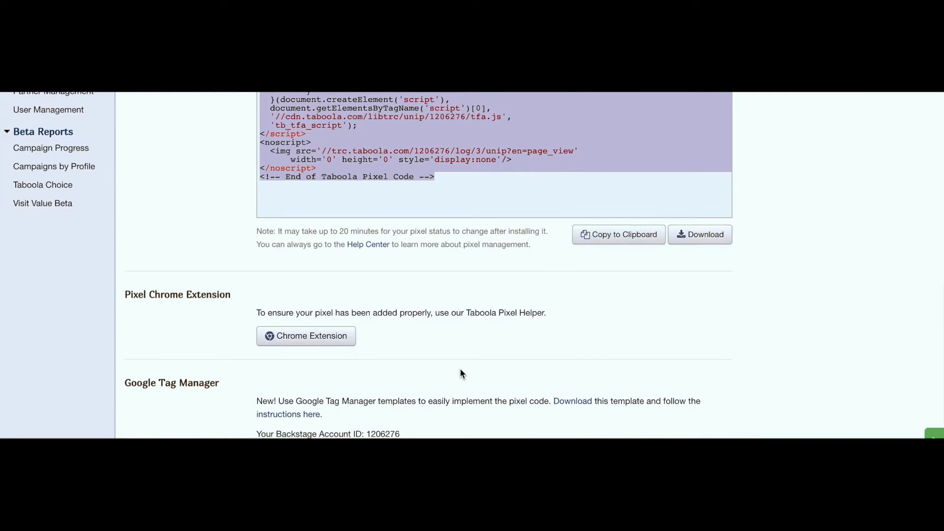
scroll(460, 373, "up", 1)
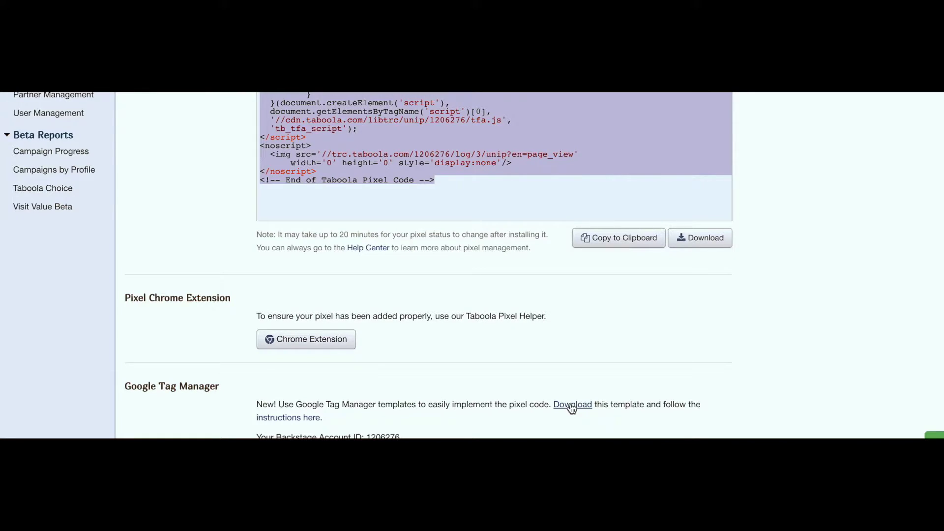
left_click(282, 343)
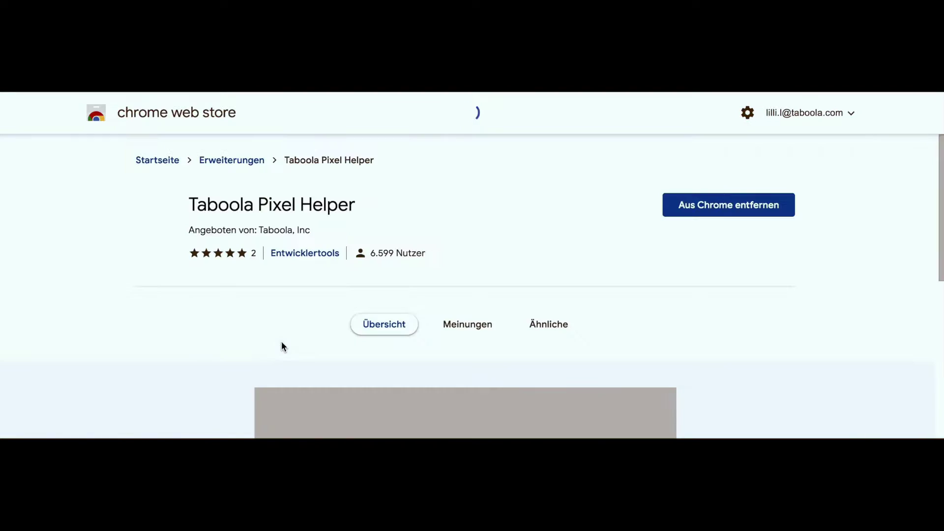
scroll(613, 379, "down", 2)
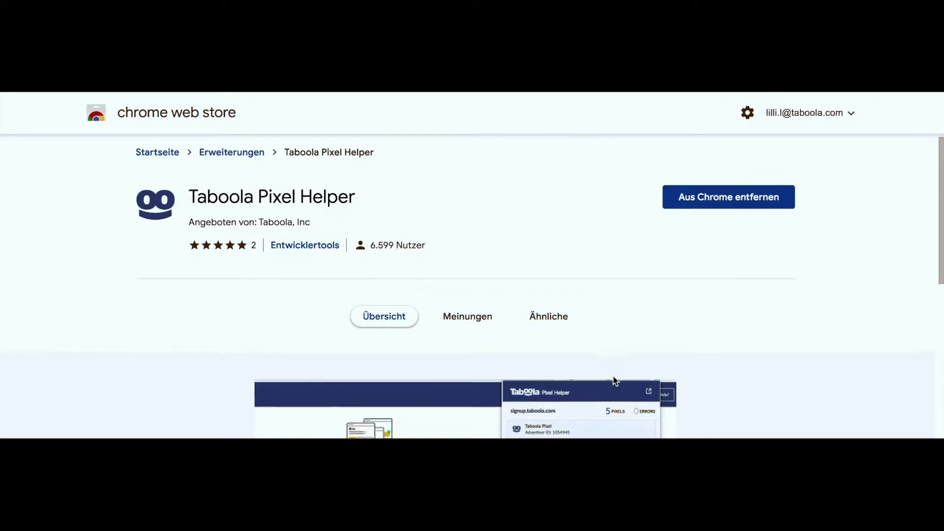
scroll(613, 380, "up", 2)
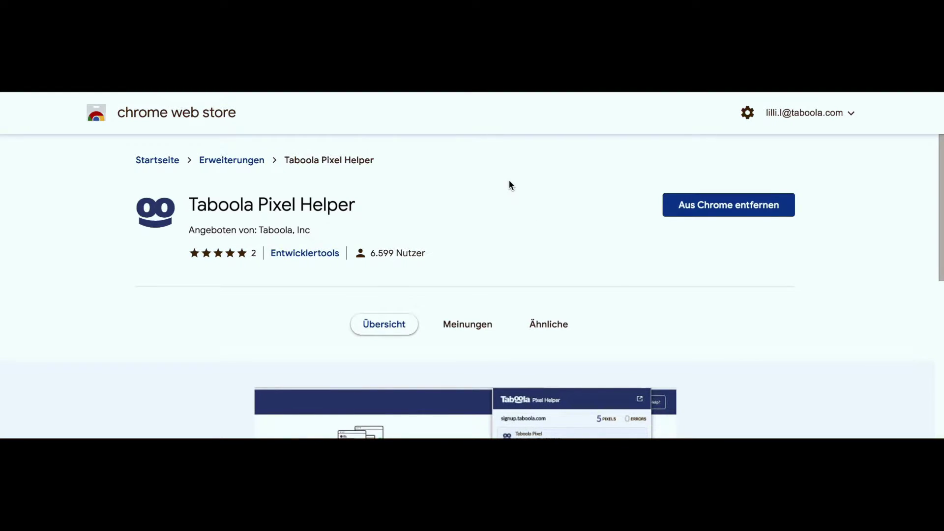
scroll(544, 265, "down", 4)
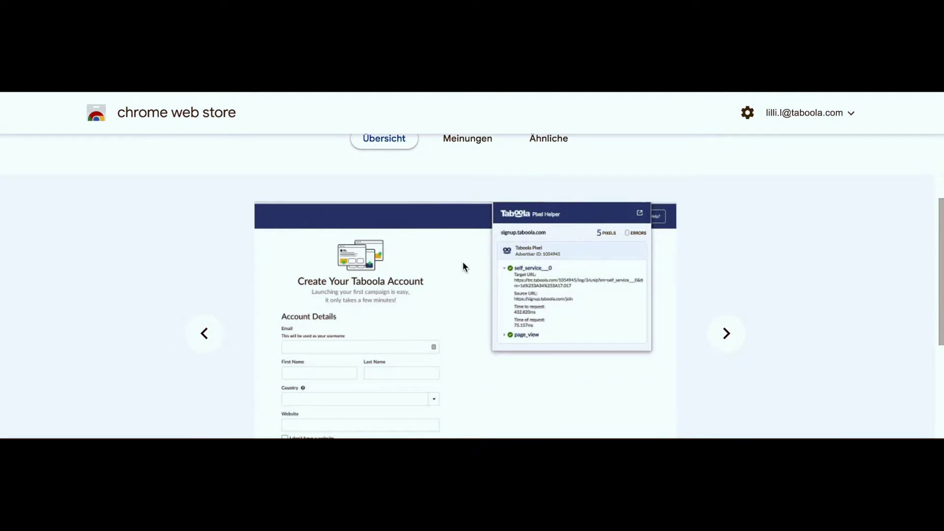
scroll(544, 322, "down", 2)
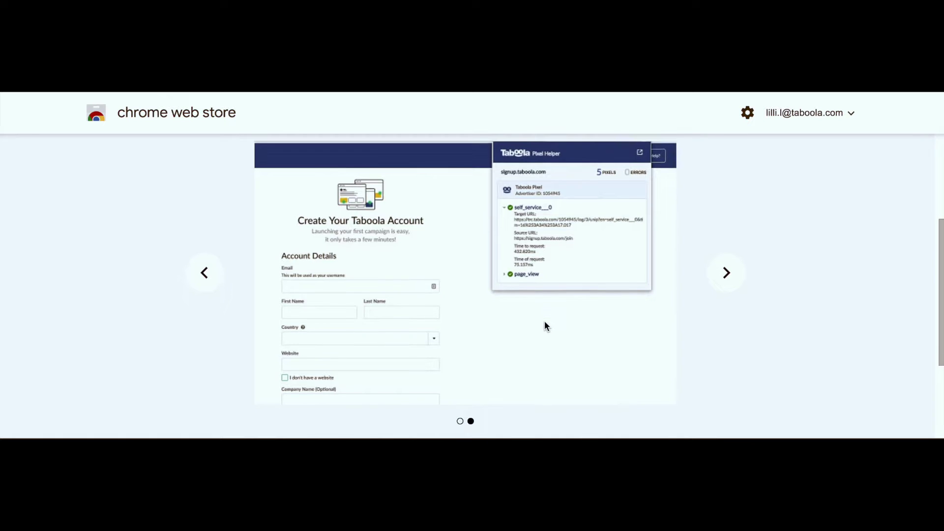
scroll(545, 322, "down", 1)
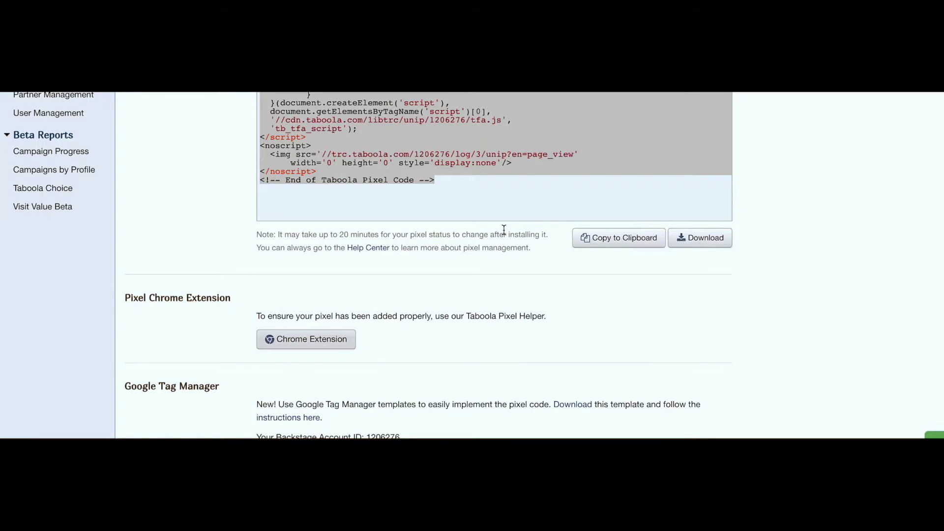
Return to the Taboola pixel's Conversions page in Taboola Backstage and start a new conversion
scroll(509, 264, "up", 5)
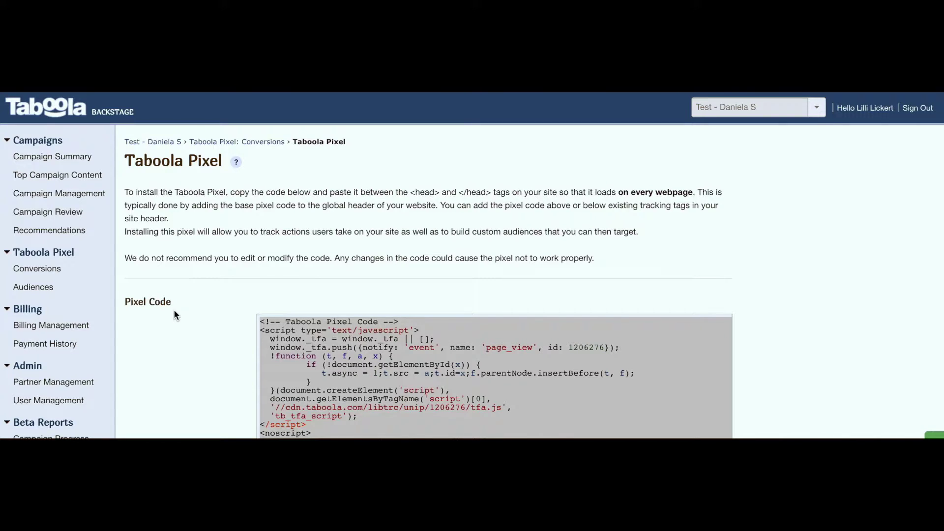
left_click(47, 278)
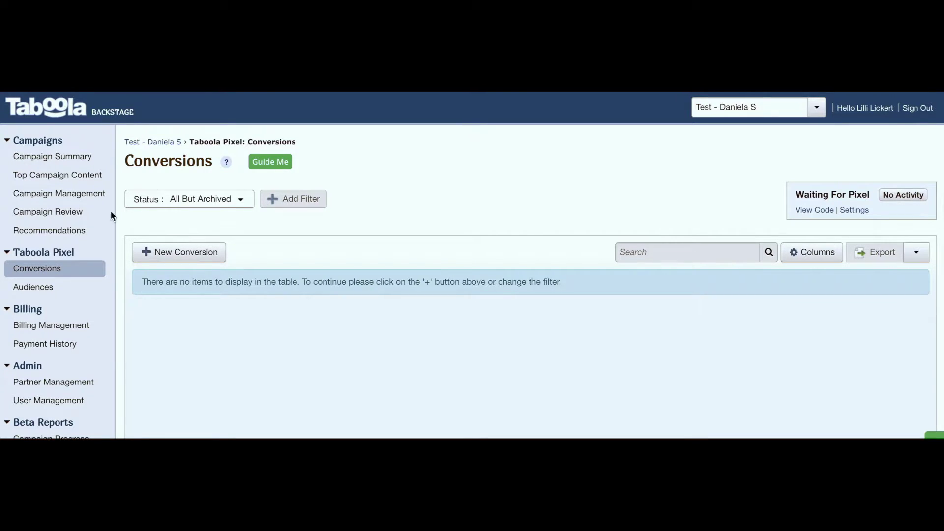
left_click(179, 257)
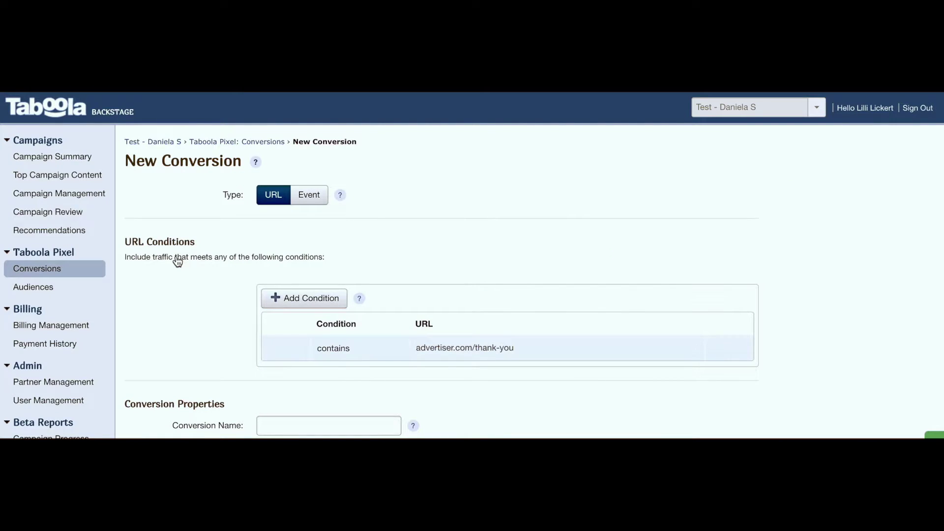
Set the new conversion's URL condition for advertiser.com/thank-you to "equals"
scroll(223, 308, "down", 1)
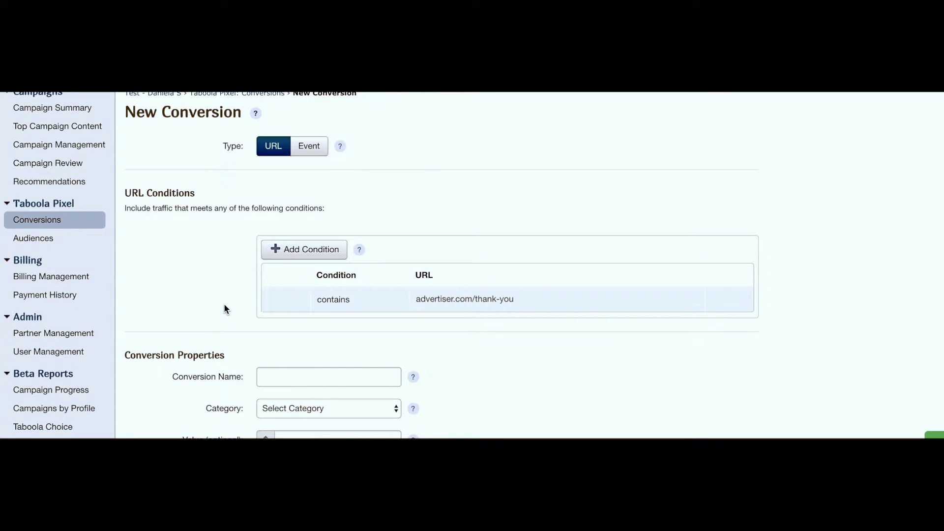
scroll(224, 305, "down", 3)
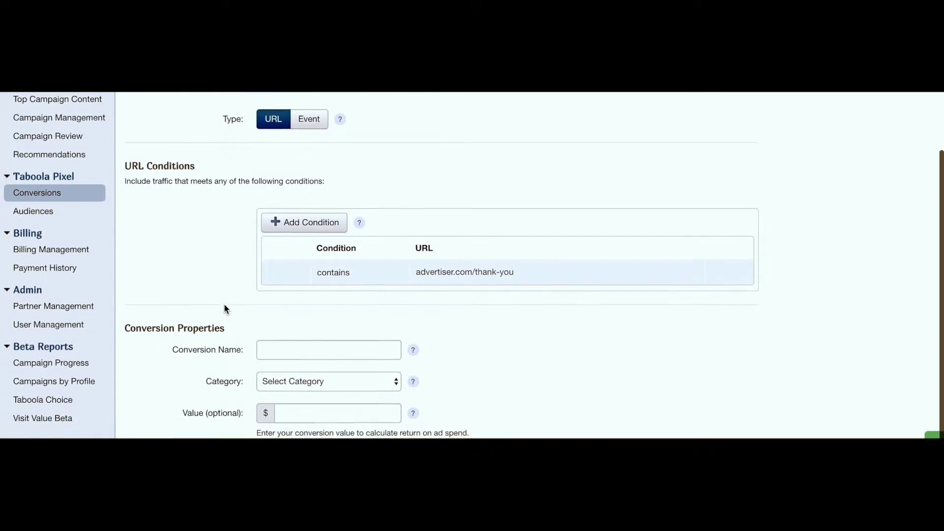
left_click(379, 206)
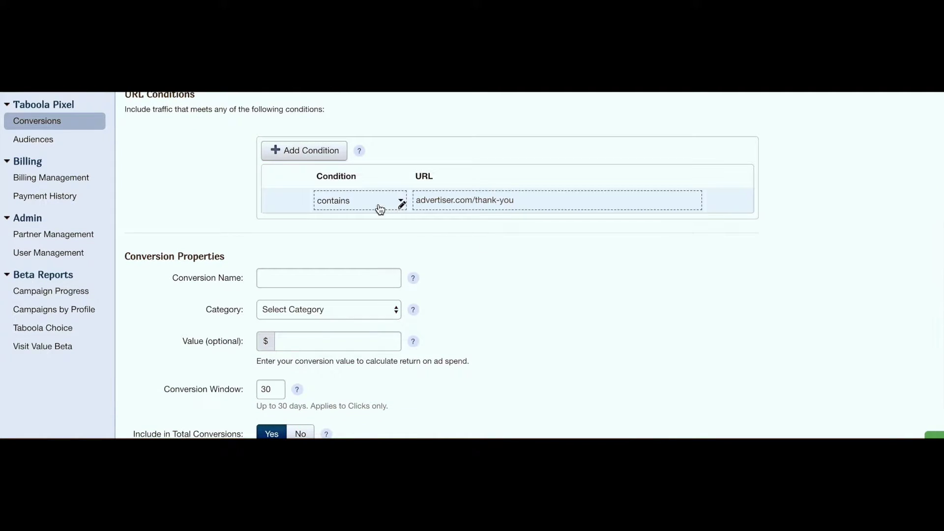
left_click(382, 206)
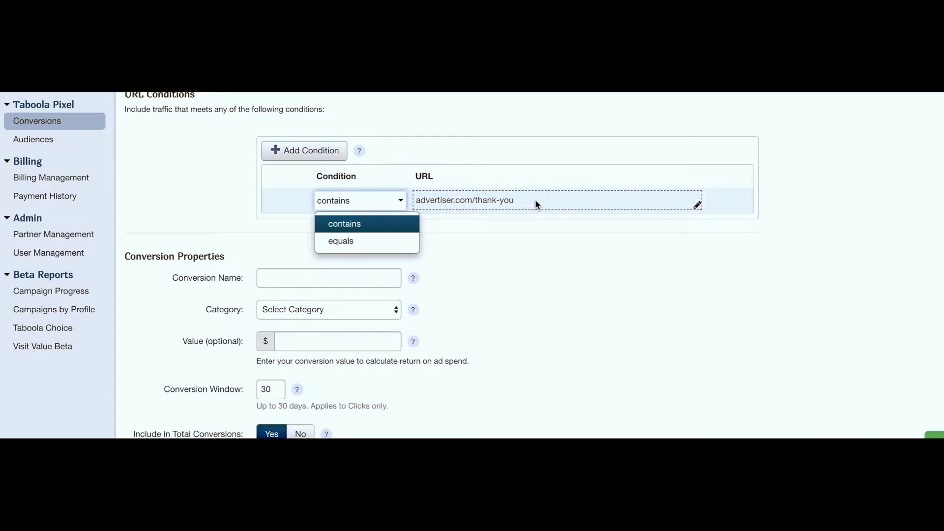
left_click(369, 225)
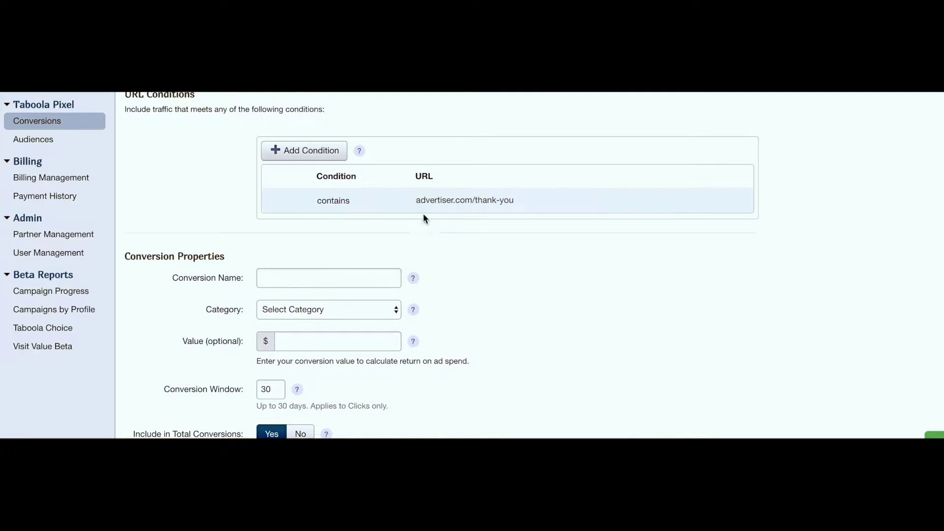
left_click(370, 205)
left_click(363, 241)
Name the conversion "Conversion X" and assign it to the Lead category
left_click(344, 280)
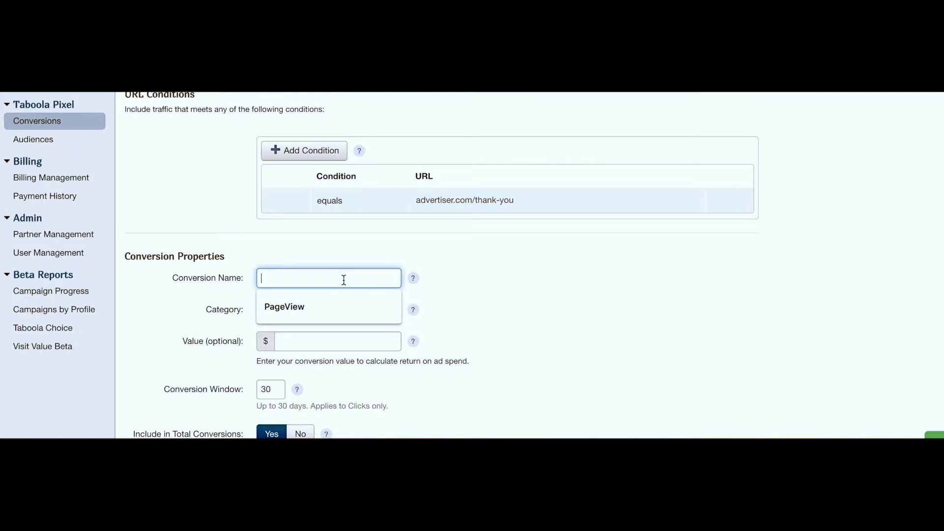
type("Con")
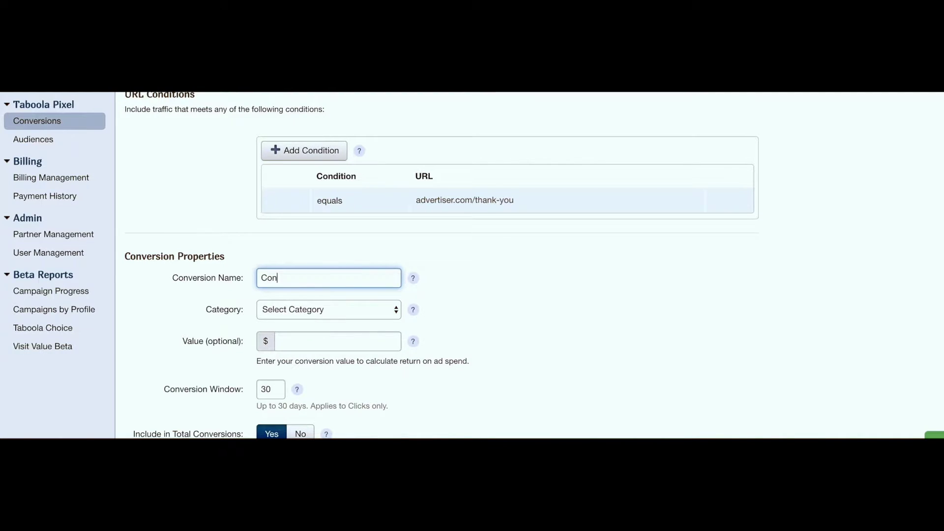
type("version X")
left_click(335, 309)
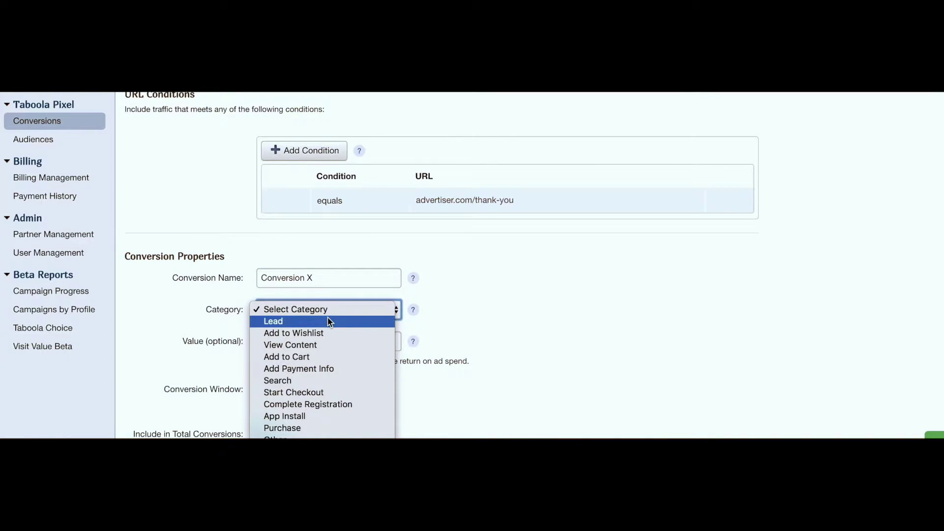
left_click(327, 320)
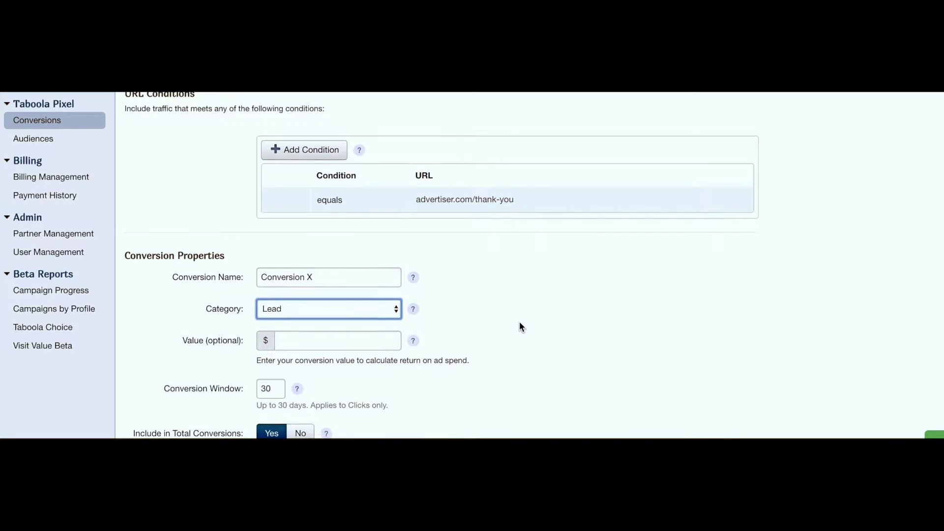
left_click(323, 334)
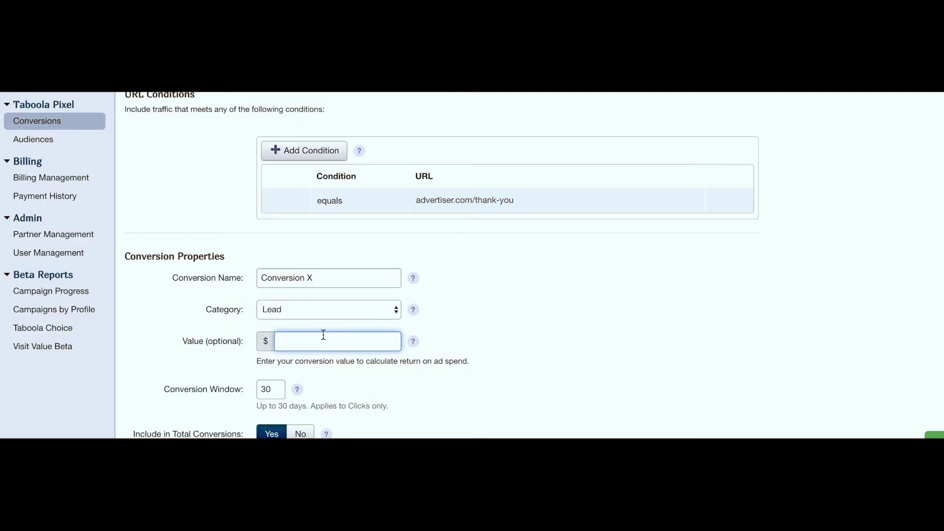
left_click(265, 389)
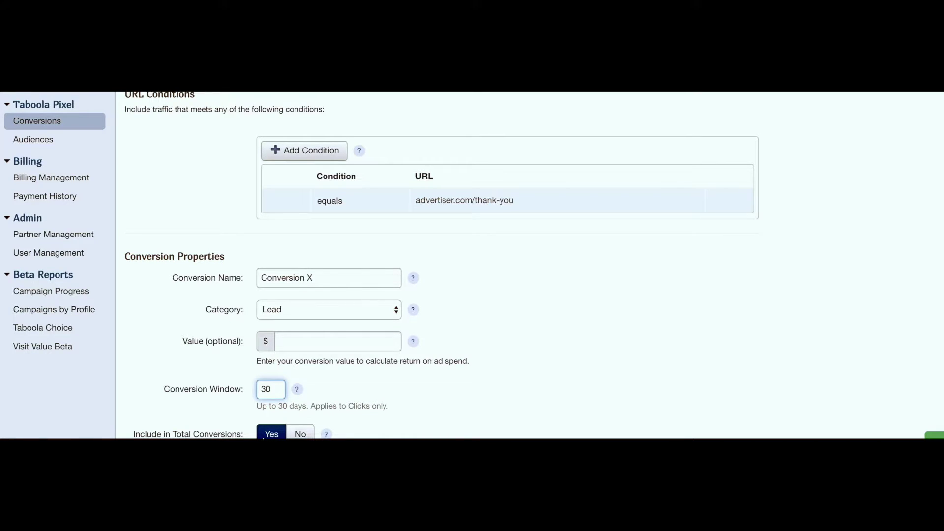
Switch the conversion type to Event and choose the popular event Lead as the conversion trigger
scroll(385, 417, "up", 3)
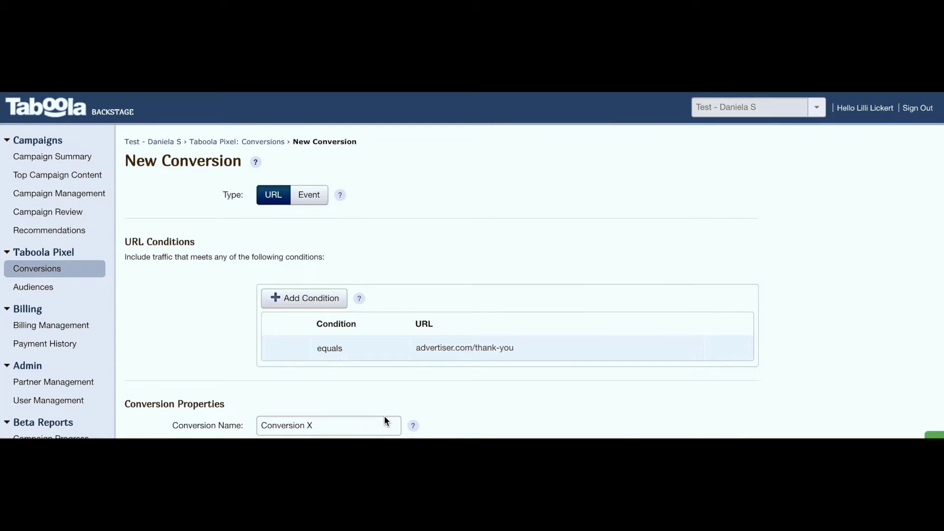
left_click(305, 200)
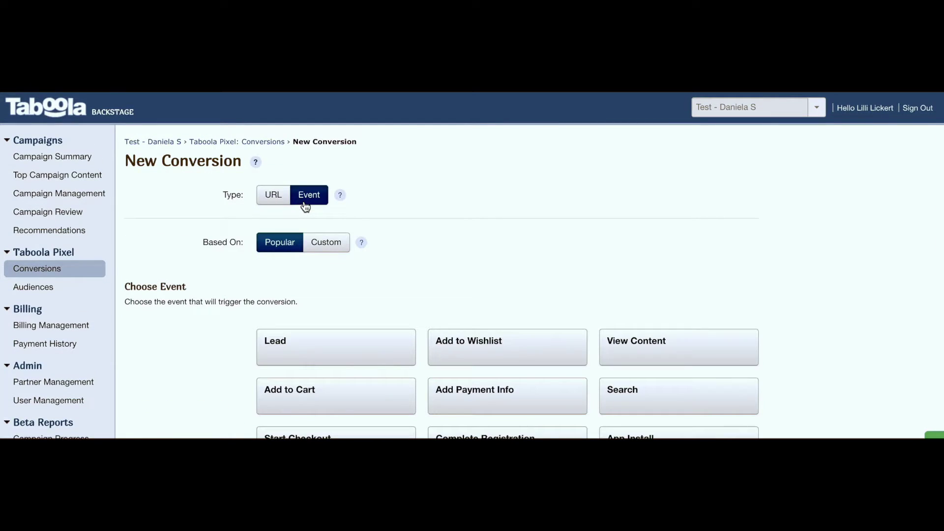
scroll(341, 287, "down", 2)
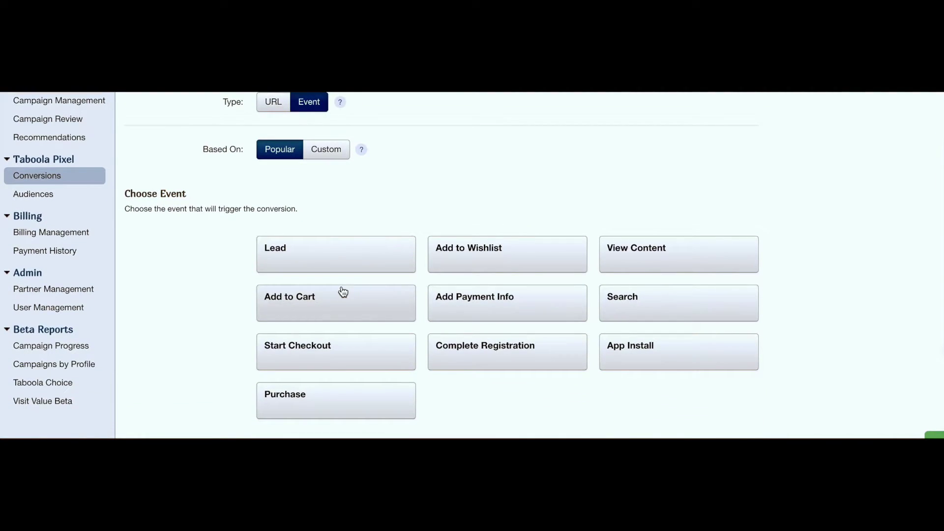
scroll(345, 195, "down", 1)
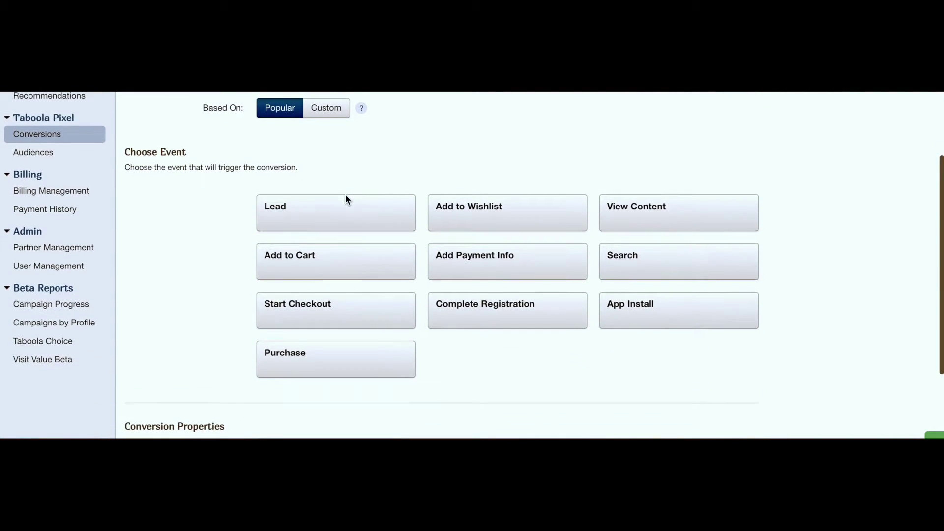
scroll(331, 221, "down", 1)
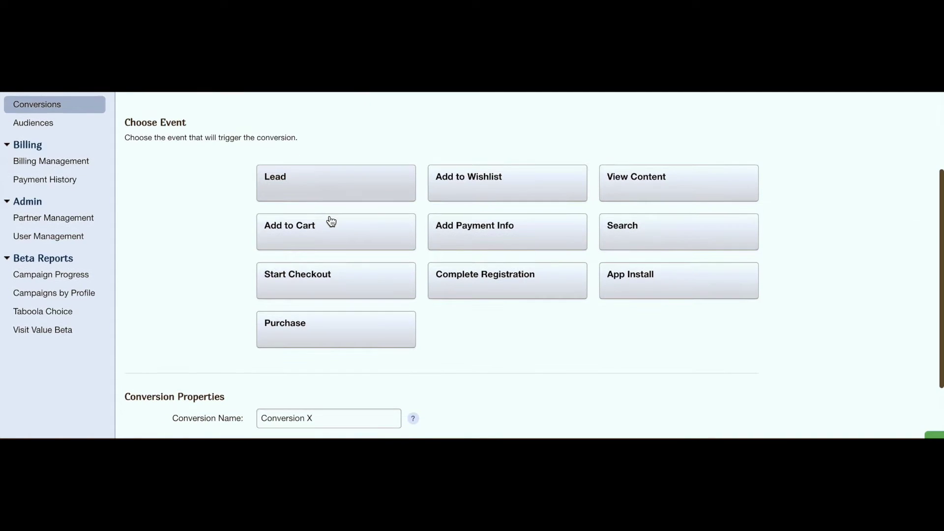
left_click(320, 187)
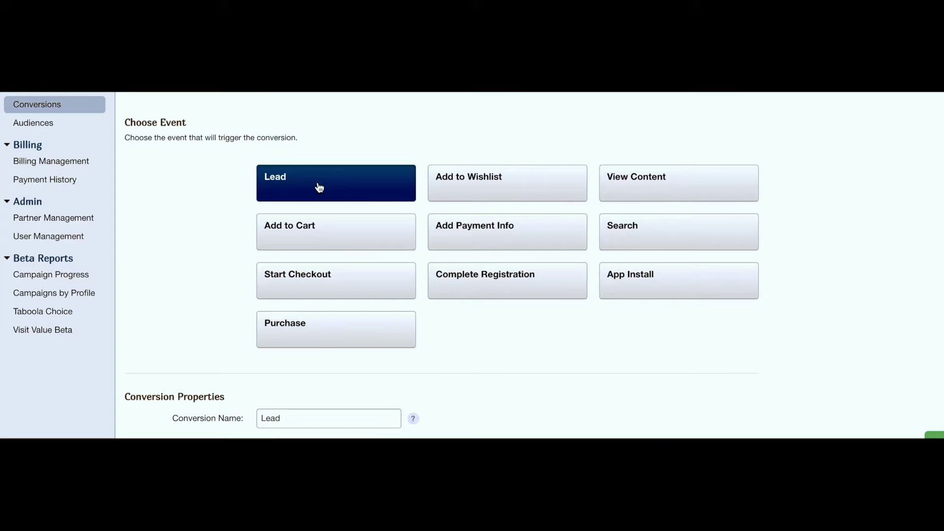
Name the event-based conversion "Lead XYZ" and review its remaining properties and embed code
scroll(369, 325, "down", 1)
scroll(370, 325, "down", 1)
scroll(371, 324, "down", 1)
scroll(371, 322, "down", 2)
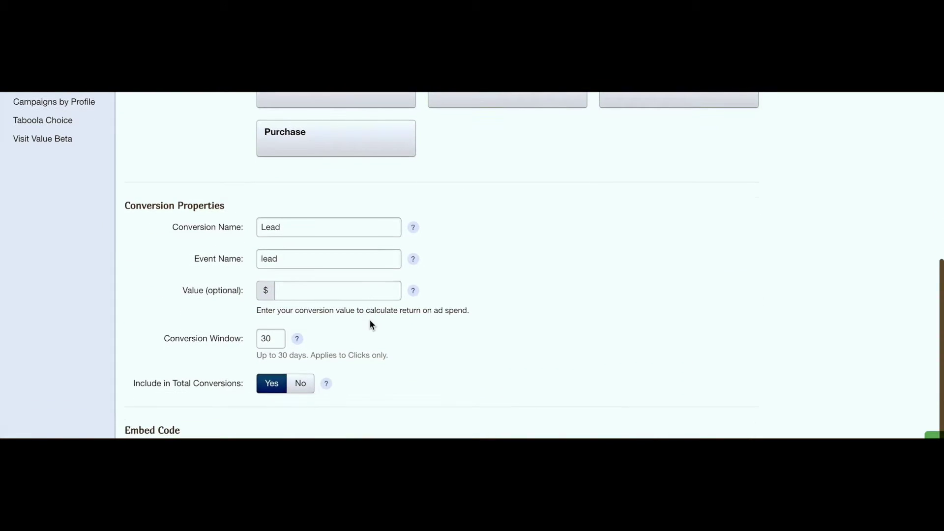
left_click(299, 222)
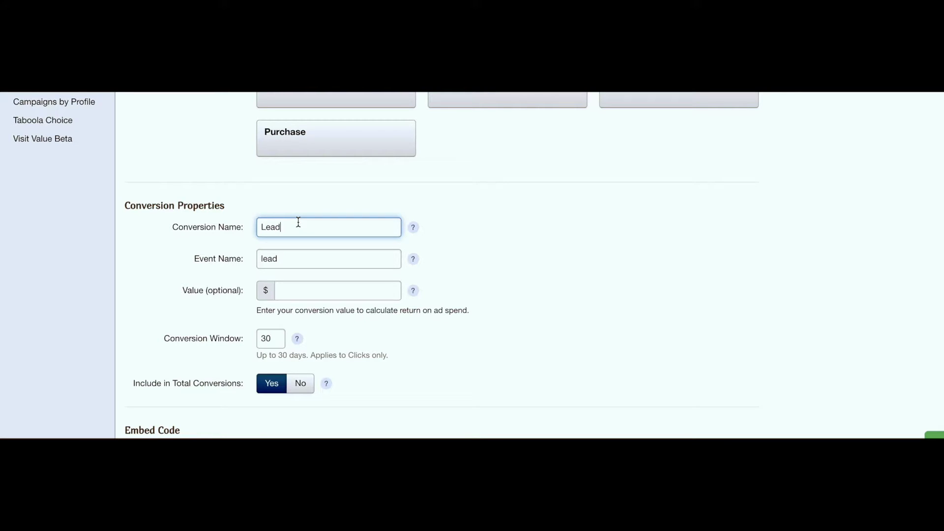
type("XYZ")
key("XF86AudioMute")
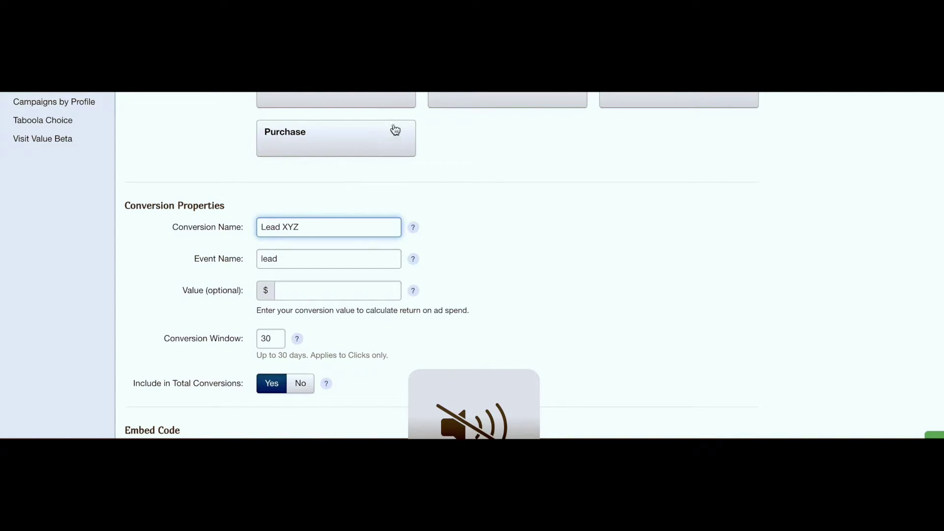
scroll(437, 203, "down", 2)
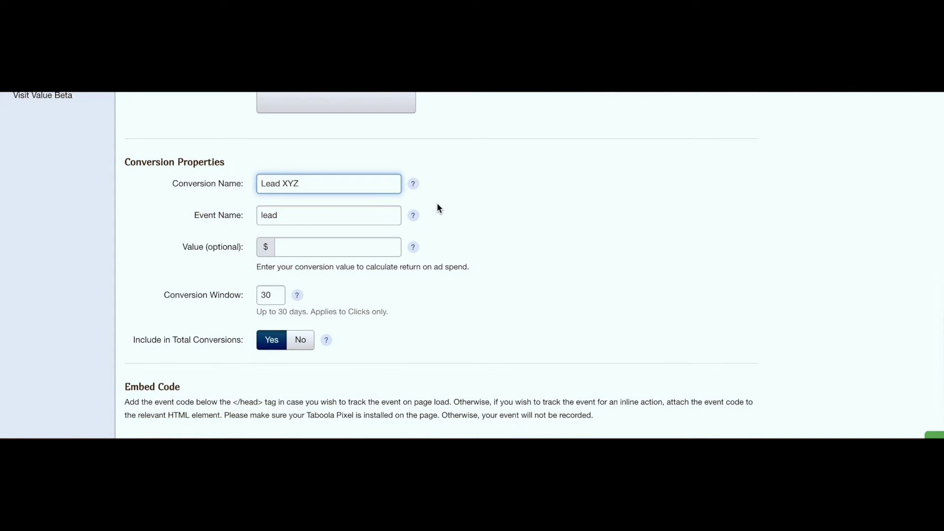
scroll(436, 208, "down", 1)
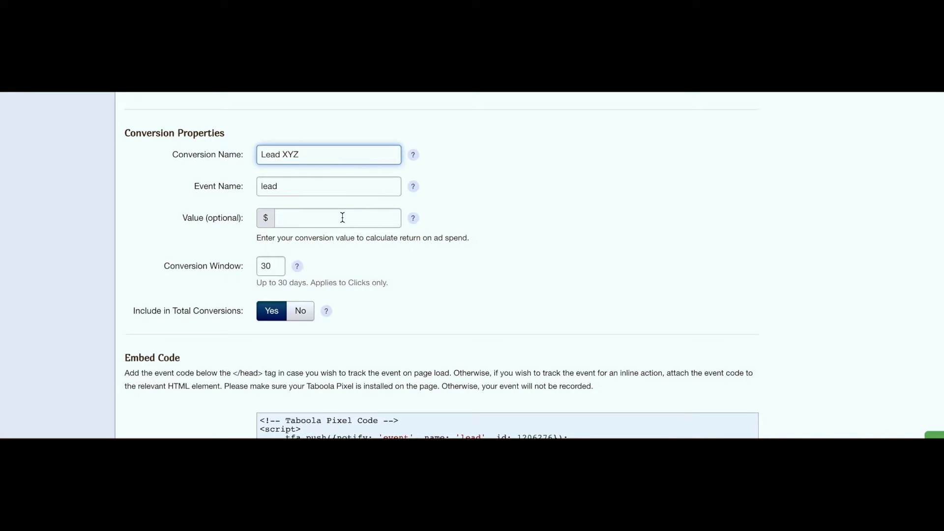
scroll(342, 217, "down", 2)
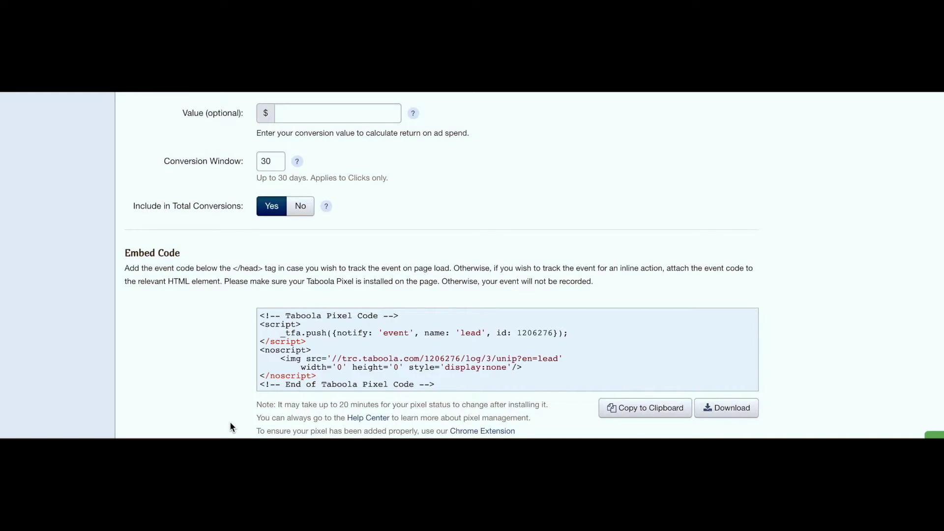
Leave the new conversion without saving it and open the Taboola Pixel's Audiences page
scroll(230, 423, "up", 10)
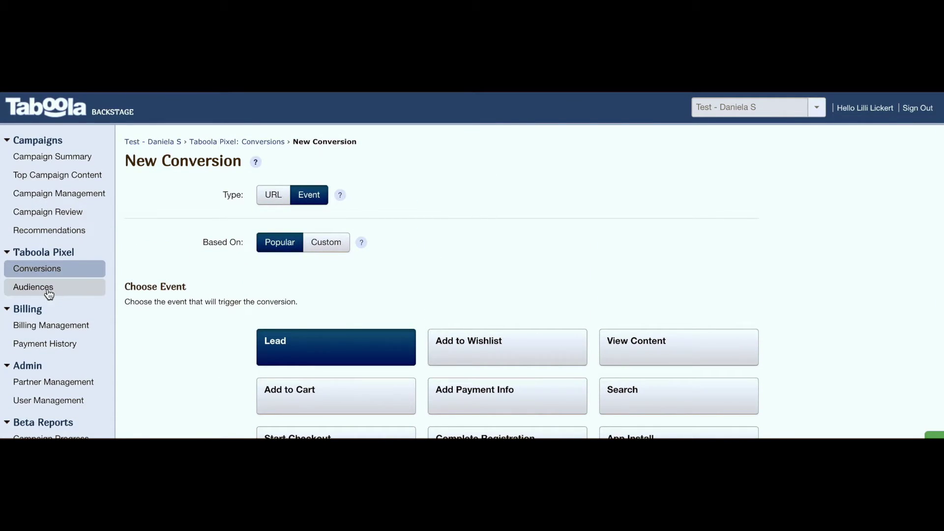
left_click(48, 290)
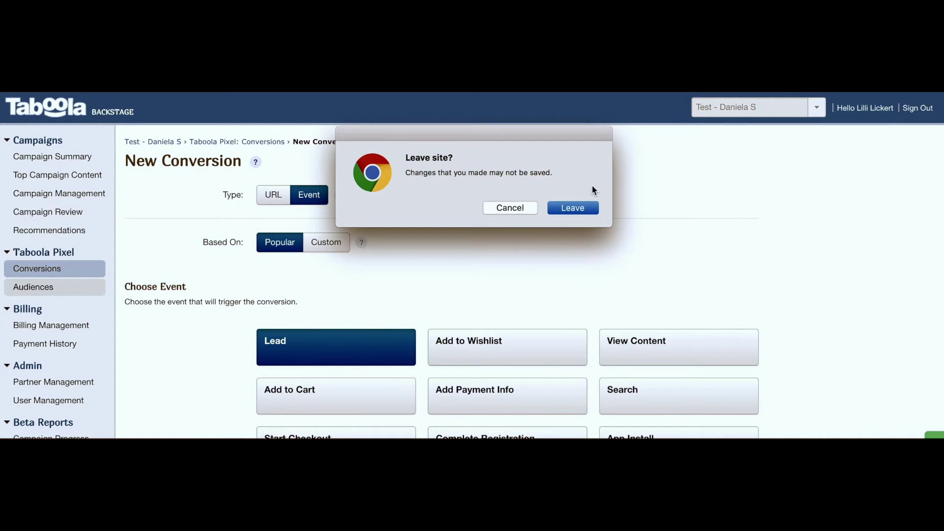
left_click(574, 207)
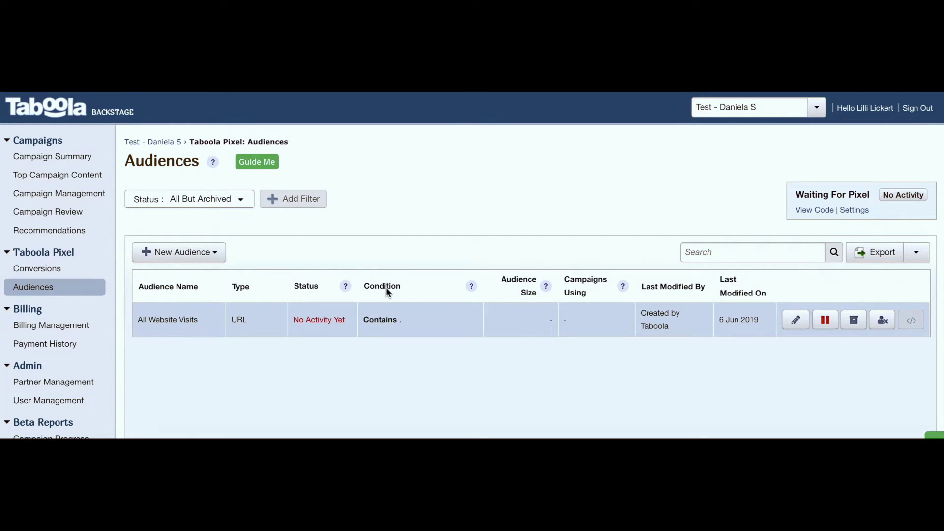
scroll(385, 287, "down", 1)
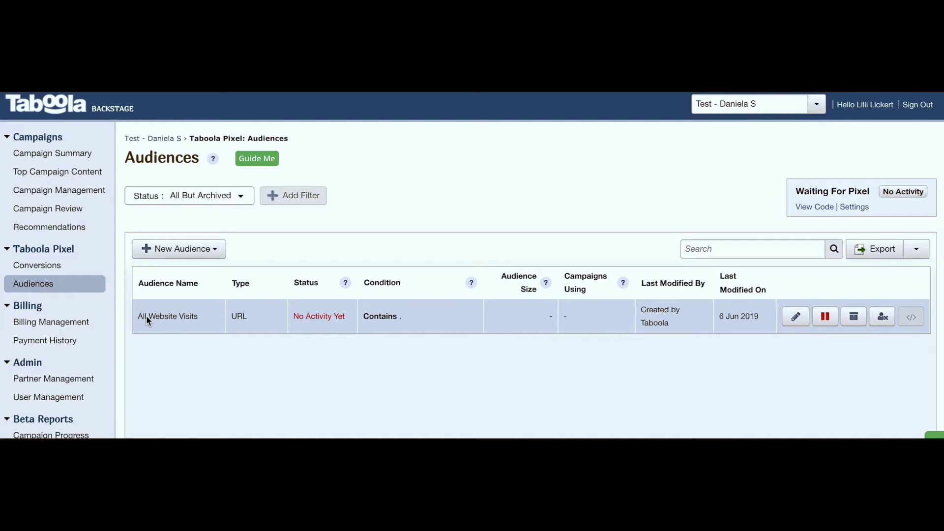
Start a new custom audience from the pixel, review its URL-based settings, and switch its type to Event
left_click(177, 255)
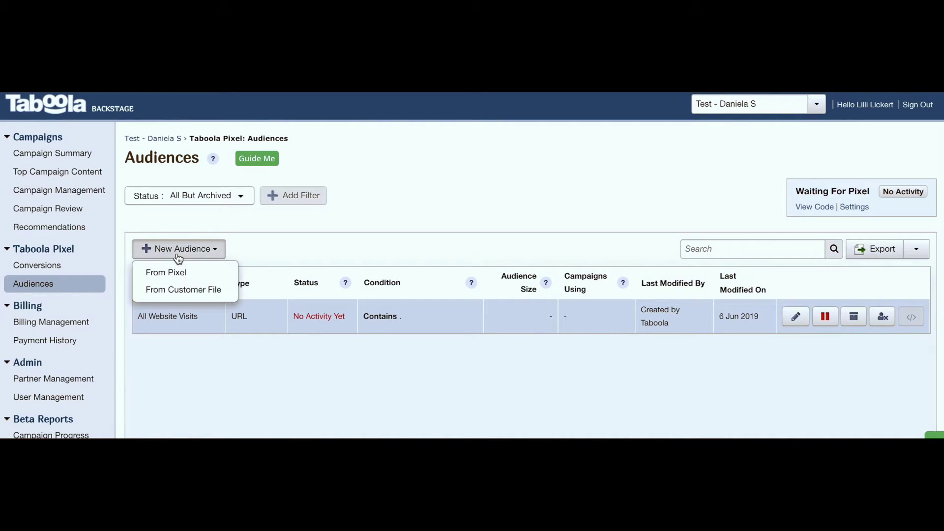
left_click(178, 273)
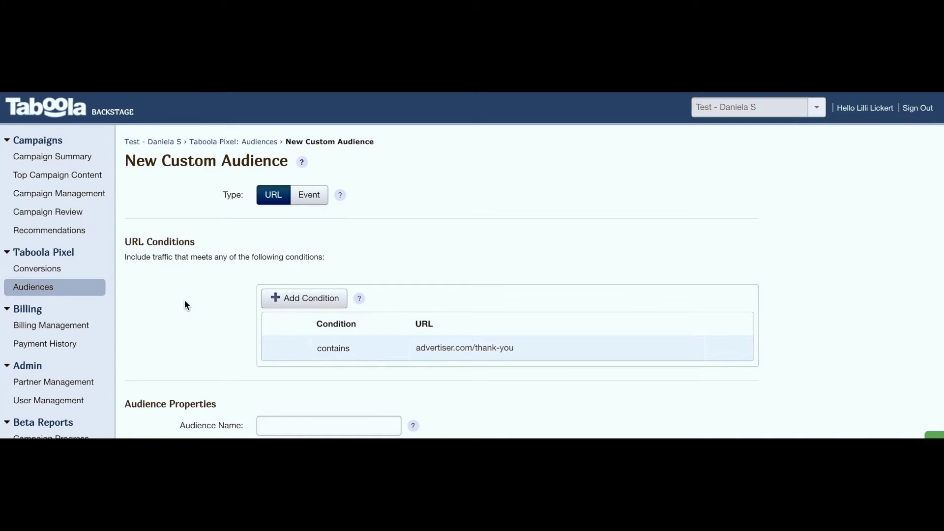
scroll(219, 319, "down", 3)
scroll(199, 256, "up", 1)
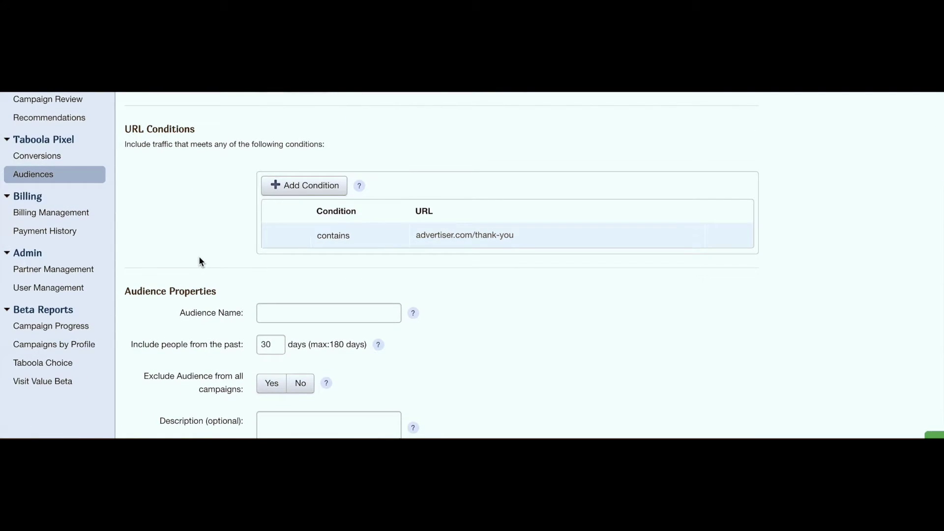
scroll(199, 258, "up", 3)
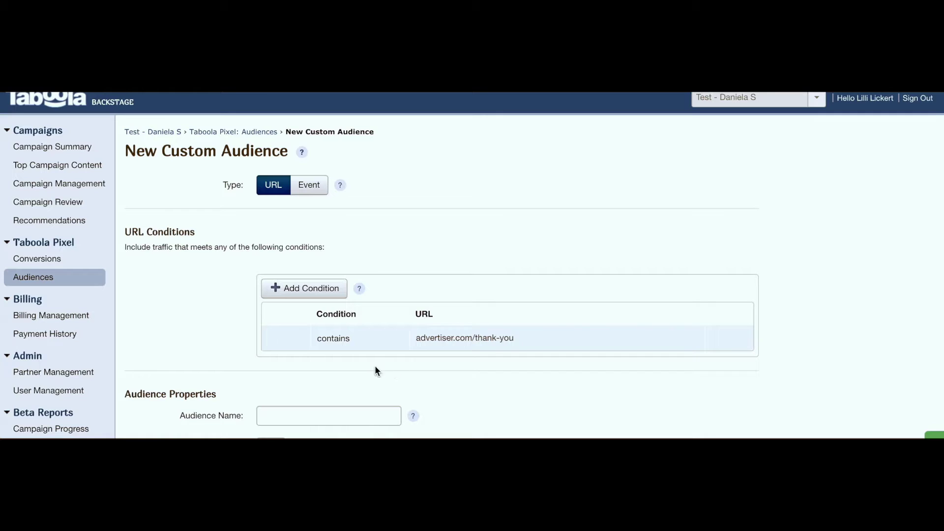
left_click(302, 187)
scroll(388, 306, "down", 1)
scroll(387, 306, "down", 4)
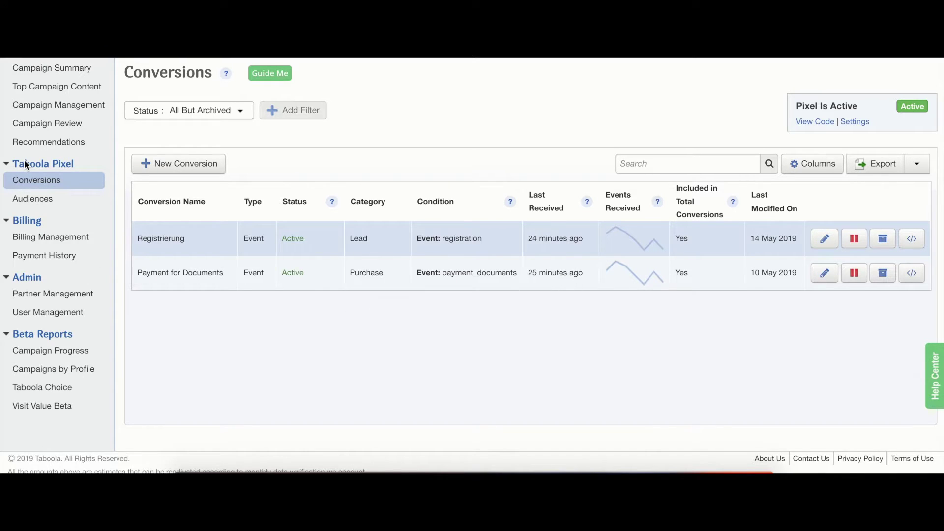
Open the Campaign Summary report for all campaigns and set its date range to This month (September)
left_click(33, 74)
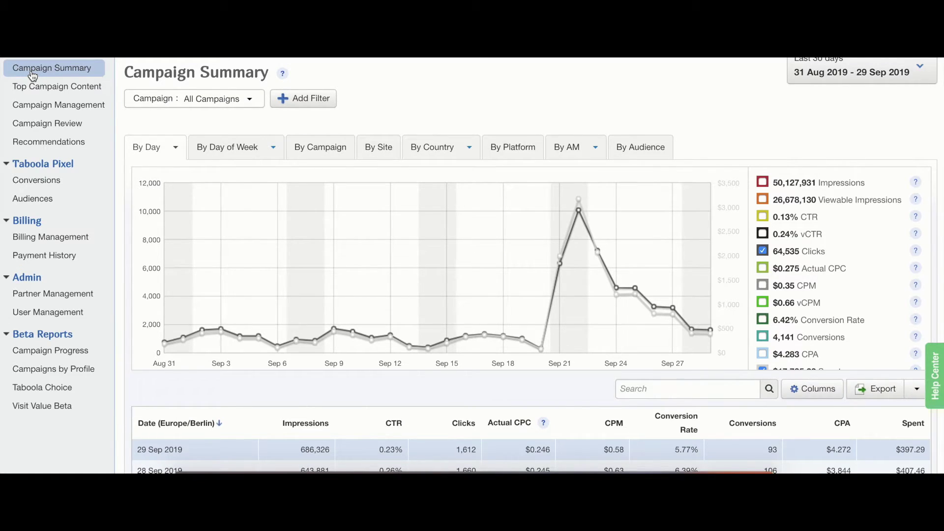
left_click(250, 100)
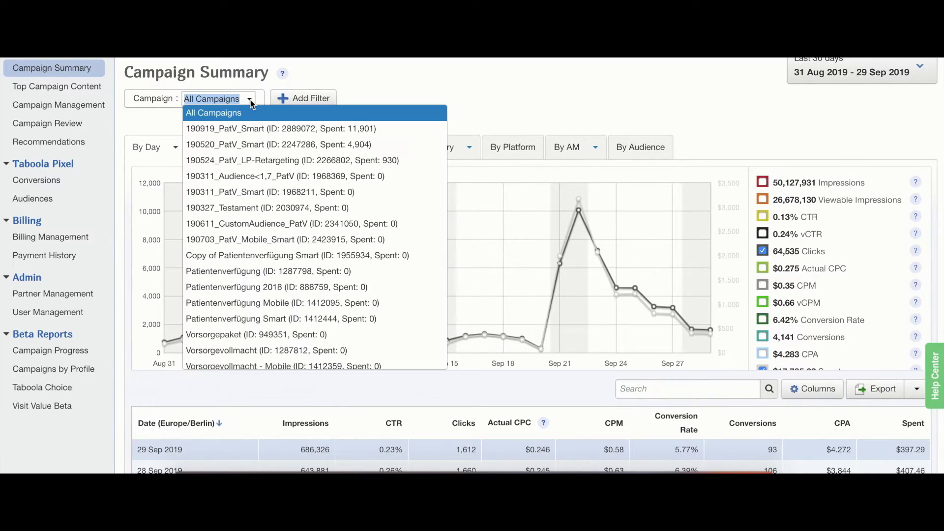
left_click(459, 93)
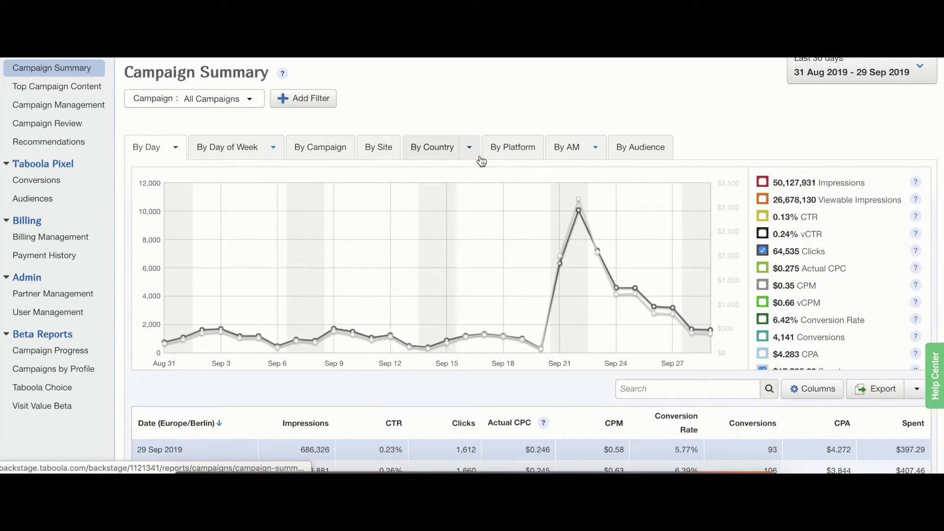
scroll(480, 271, "up", 3)
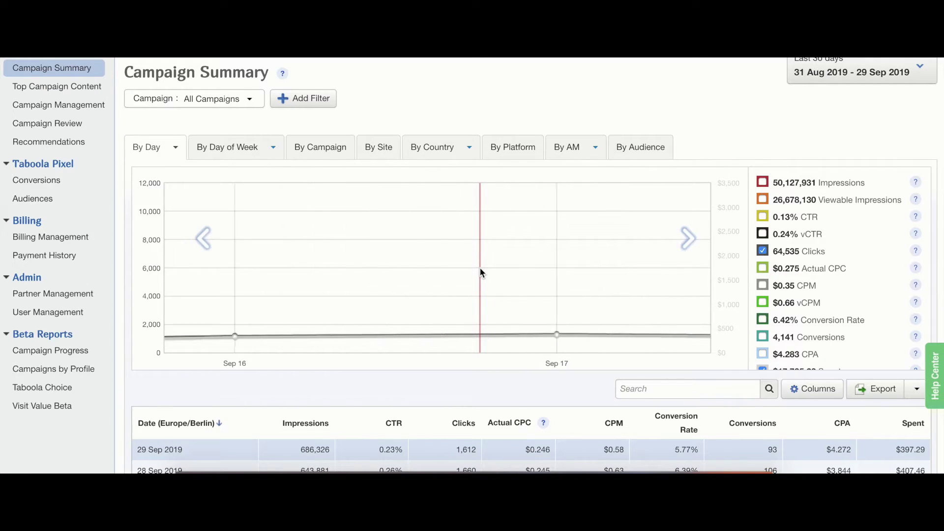
scroll(480, 272, "down", 5)
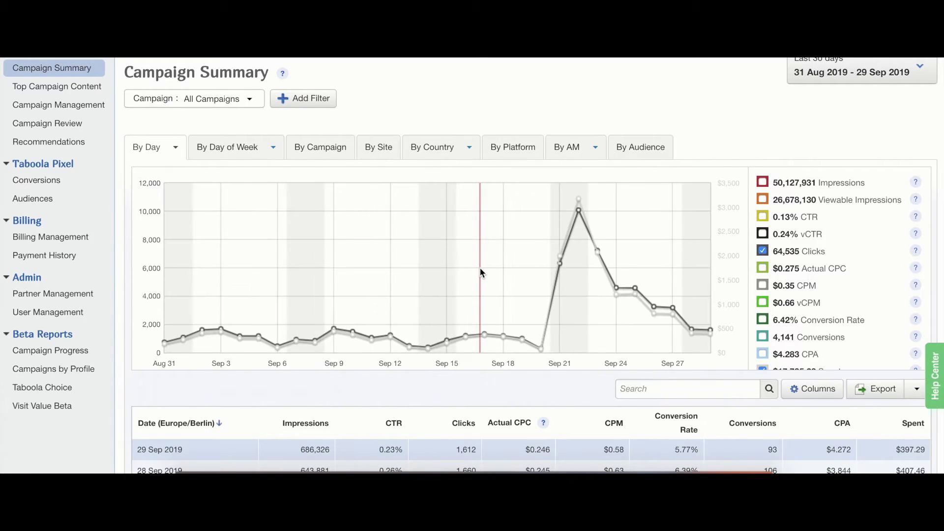
left_click(856, 65)
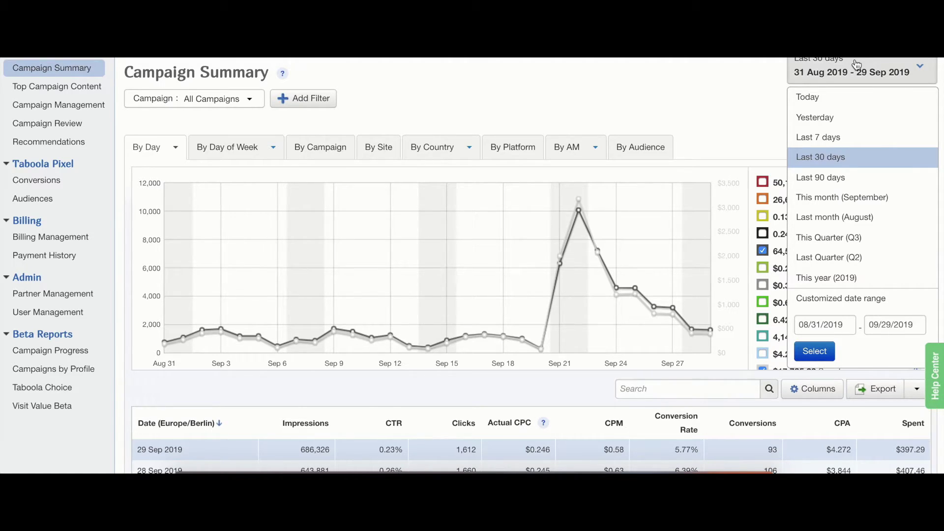
left_click(830, 197)
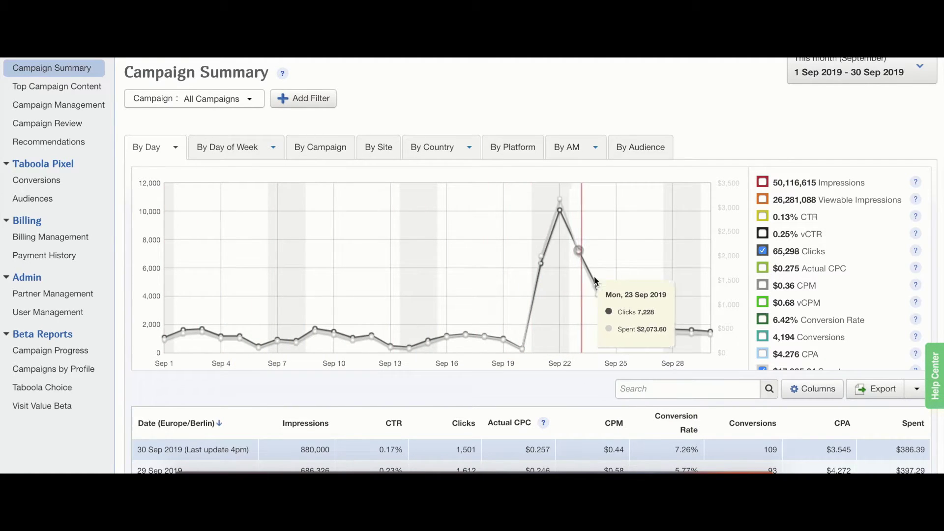
Customize the daily report table's columns by selecting the performance metrics Viewable Impressions, vCTR and vCPM
scroll(419, 410, "down", 4)
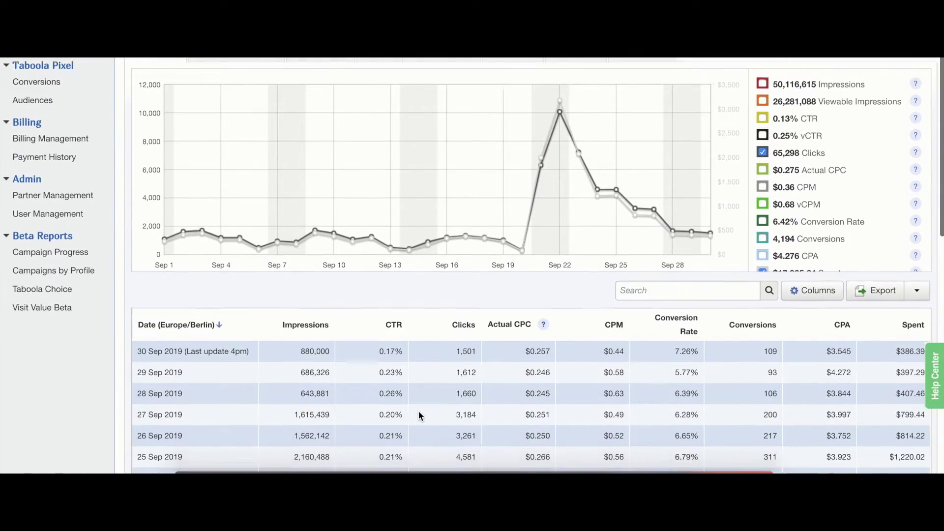
scroll(419, 413, "down", 2)
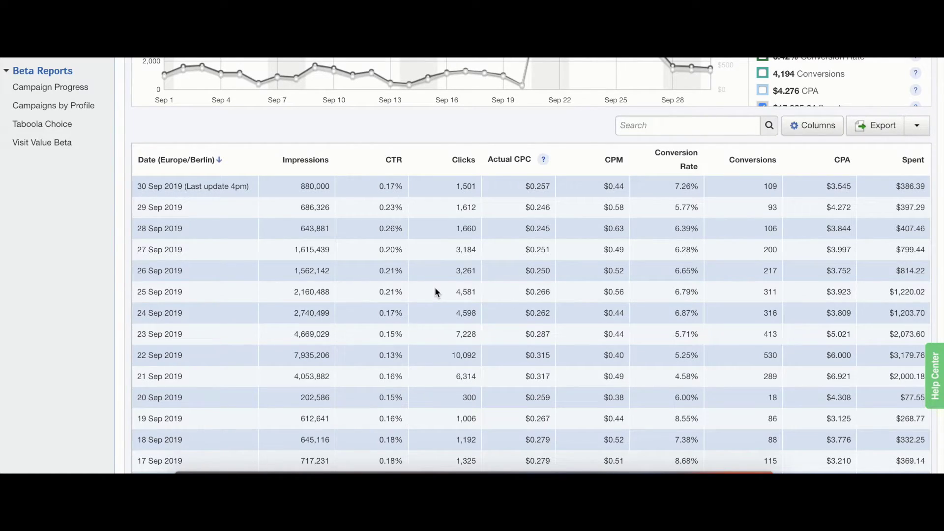
scroll(436, 292, "up", 1)
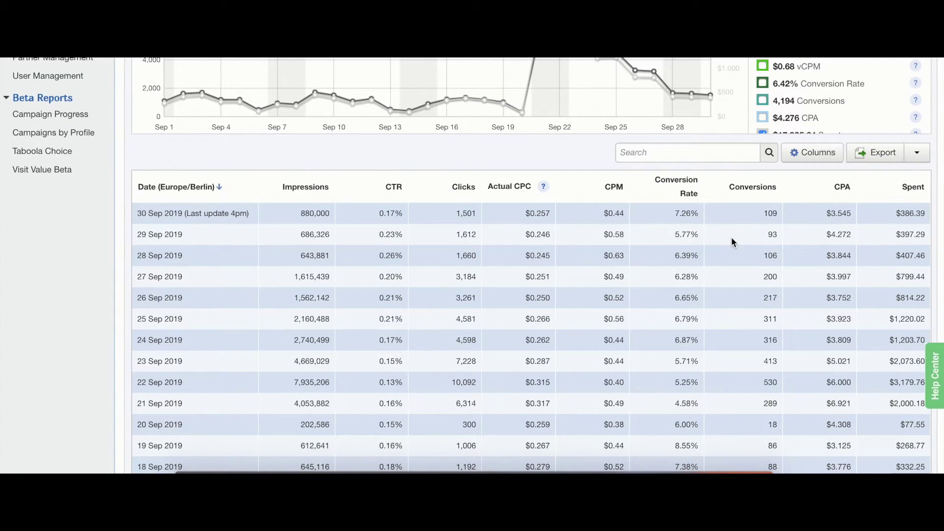
scroll(731, 237, "up", 3)
left_click(790, 225)
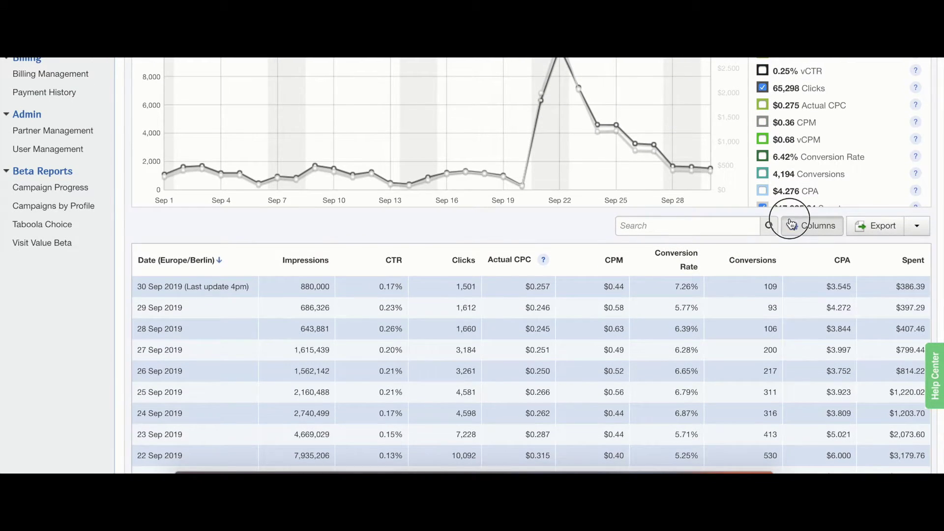
scroll(666, 312, "up", 1)
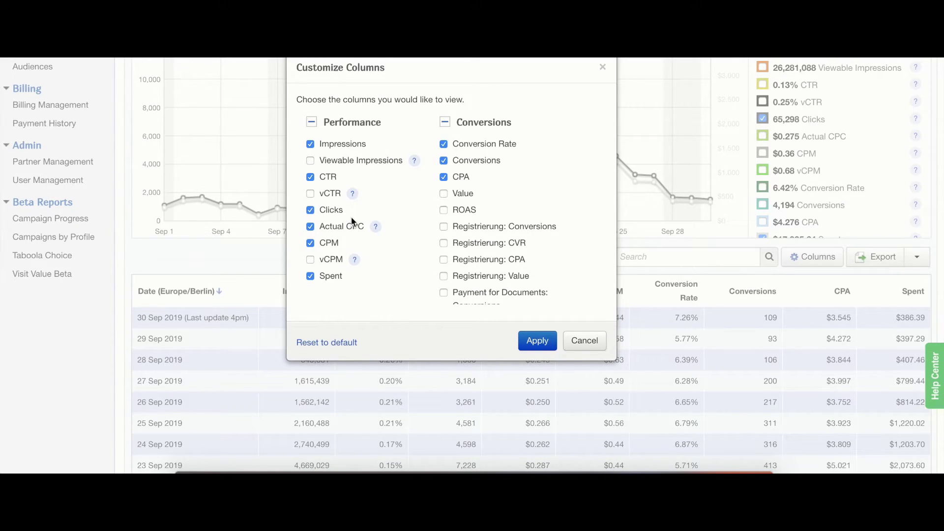
left_click(329, 167)
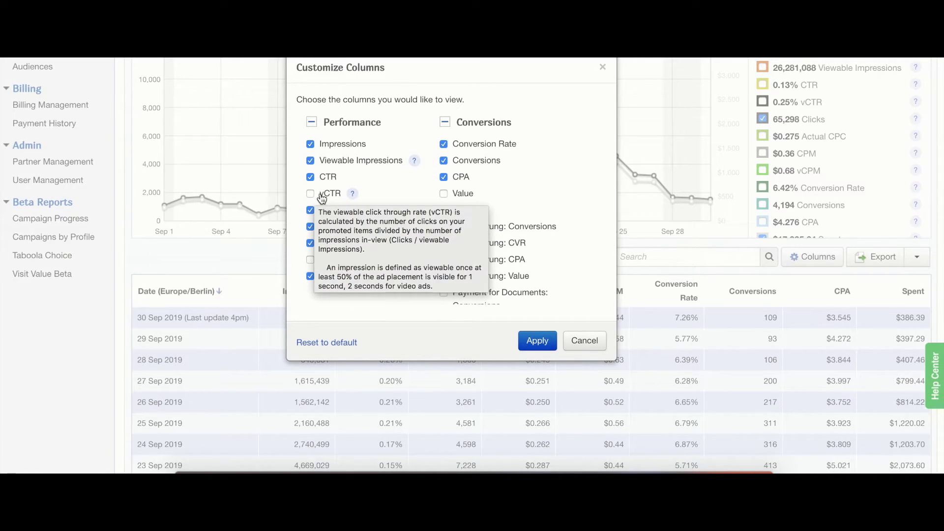
left_click(321, 197)
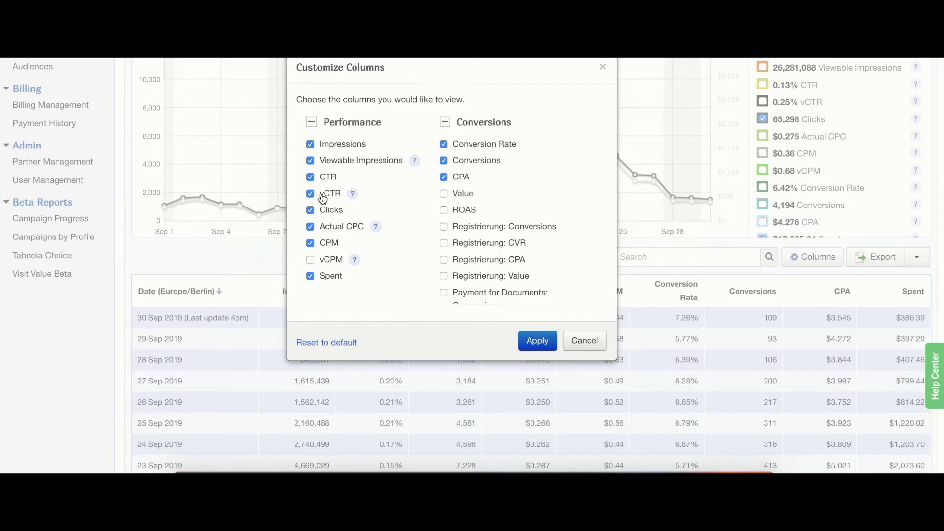
left_click(321, 261)
Select the conversion columns Registrierung: Conversions, Registrierung: CVR and Registrierung: CPA, and apply the column selection to the report table
scroll(448, 266, "down", 3)
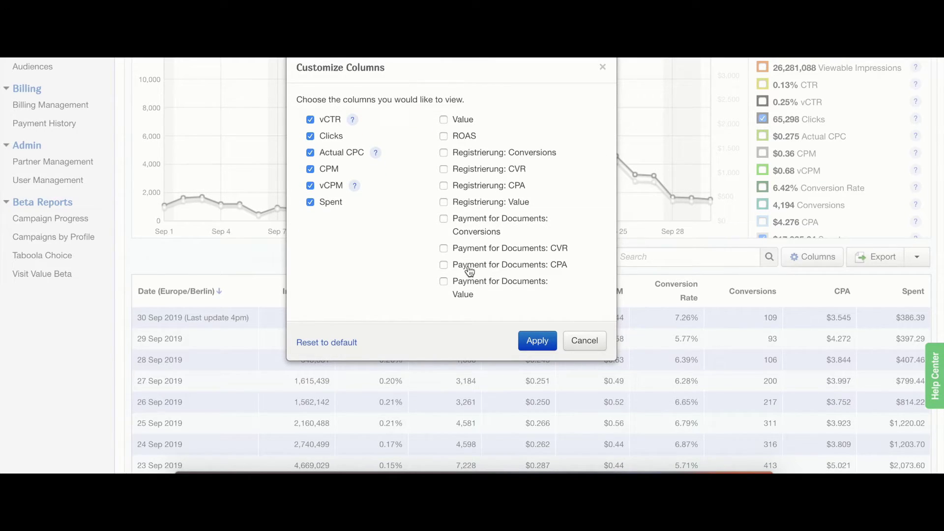
scroll(481, 254, "up", 1)
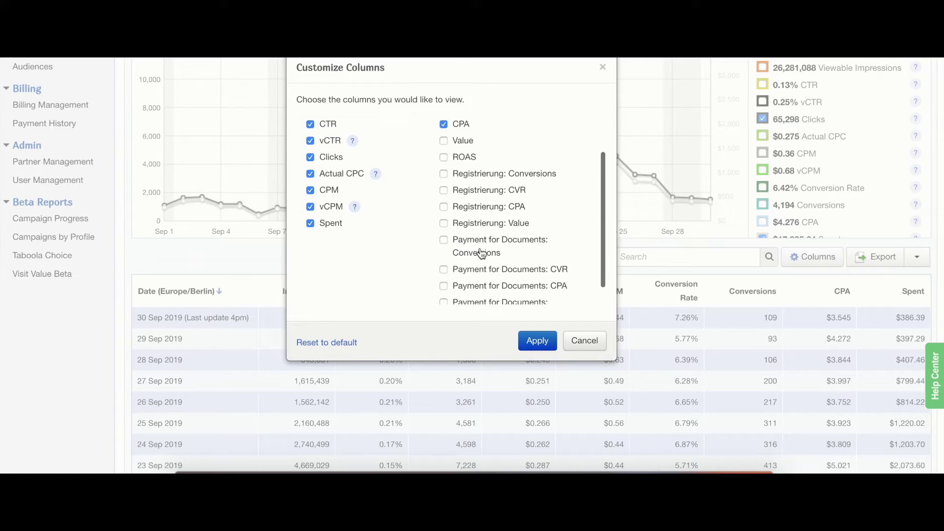
scroll(481, 253, "up", 2)
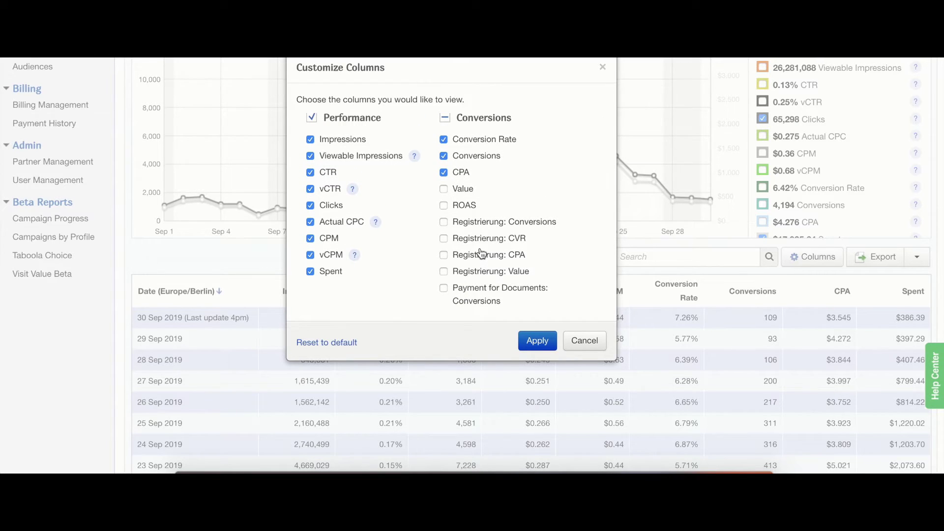
scroll(481, 253, "down", 1)
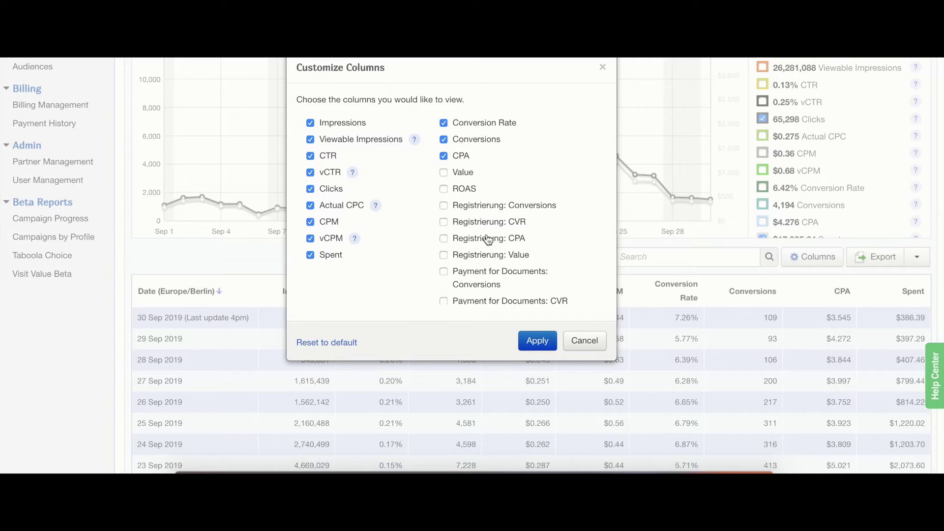
left_click(466, 206)
left_click(460, 222)
left_click(459, 240)
left_click(537, 340)
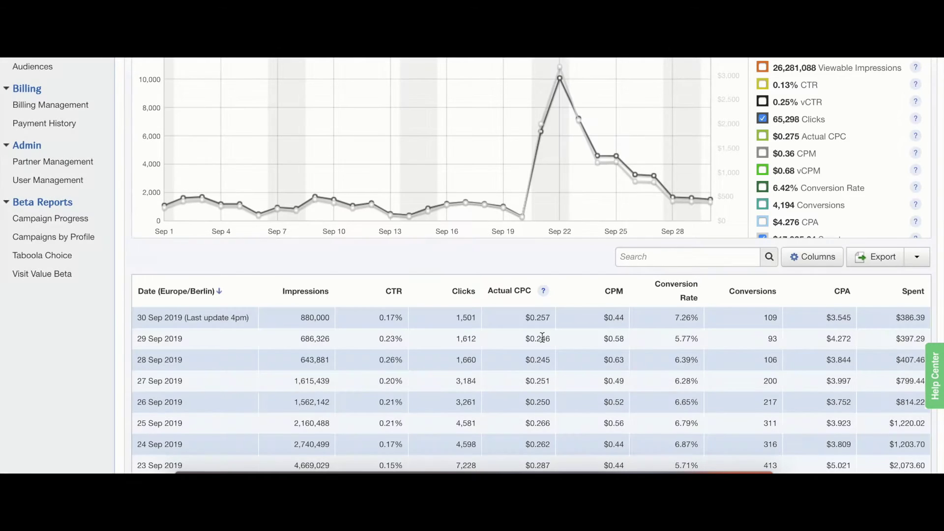
scroll(539, 358, "down", 4)
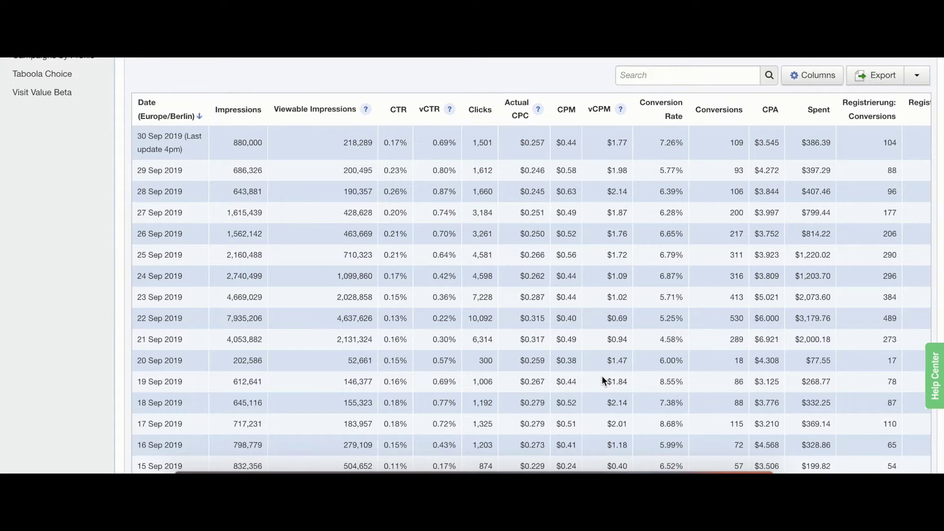
Compare the overall conversion metrics with the Registrierung conversion columns in the daily report table
scroll(681, 365, "right", 4)
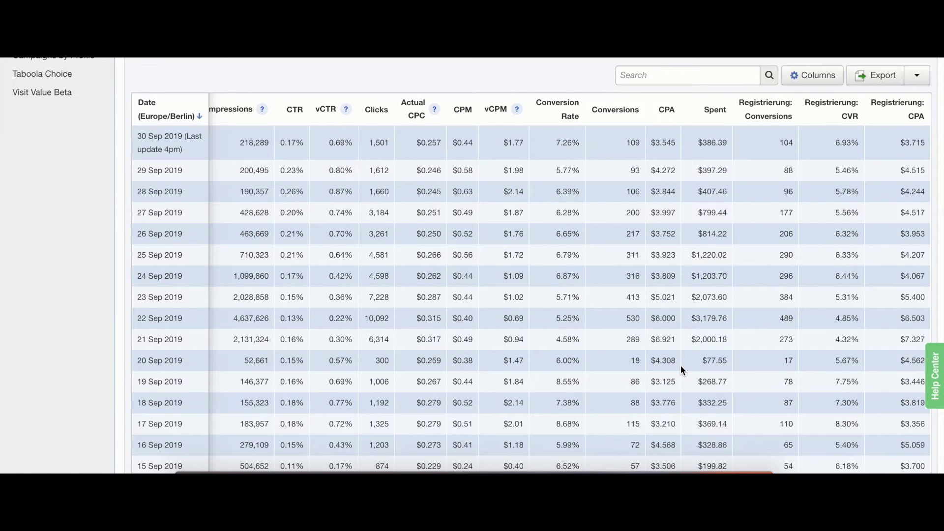
scroll(680, 364, "left", 2)
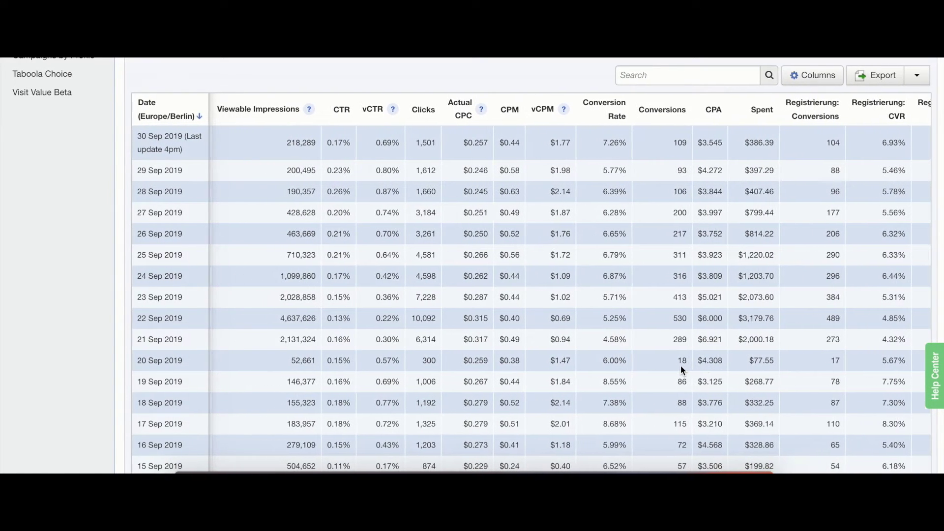
scroll(680, 365, "left", 2)
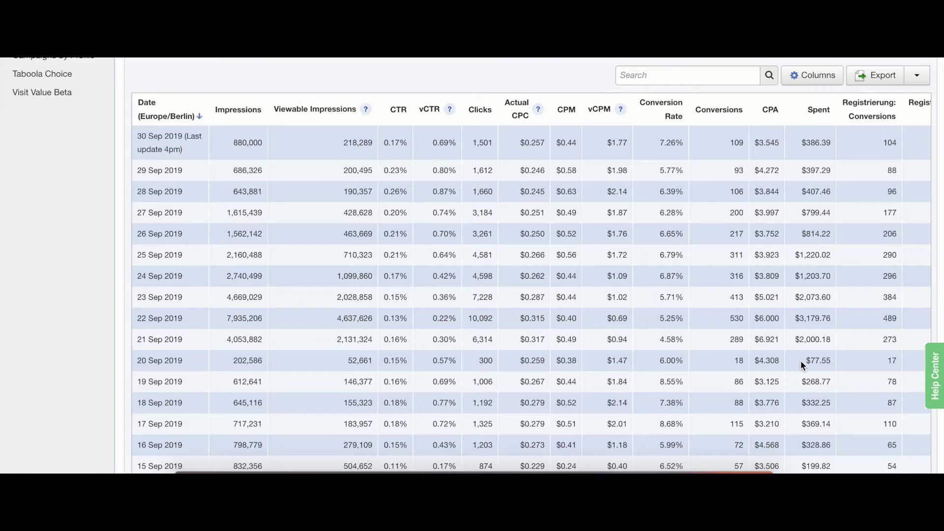
scroll(801, 361, "up", 1)
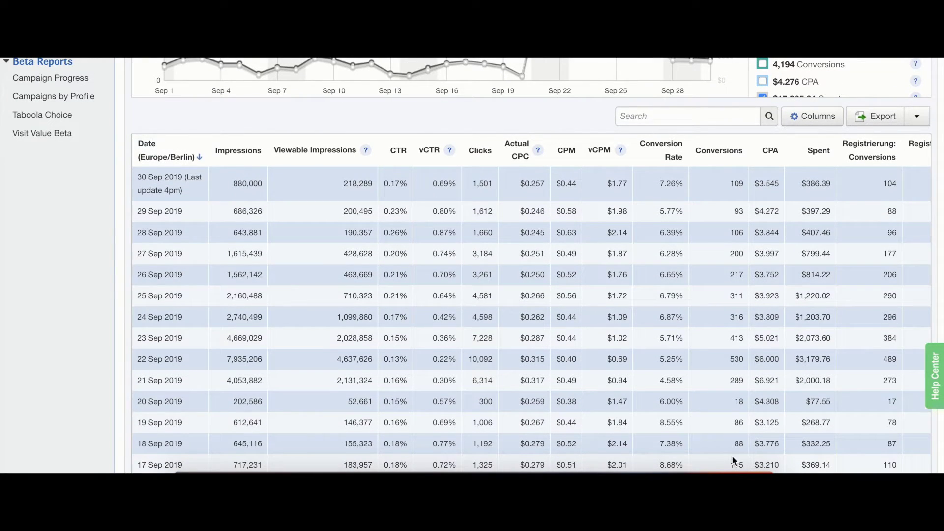
scroll(739, 352, "up", 1)
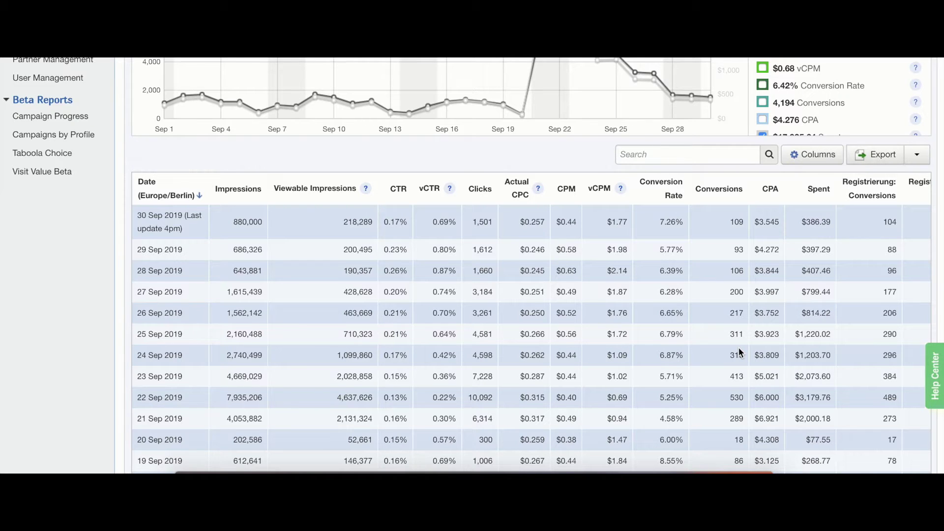
scroll(739, 350, "up", 2)
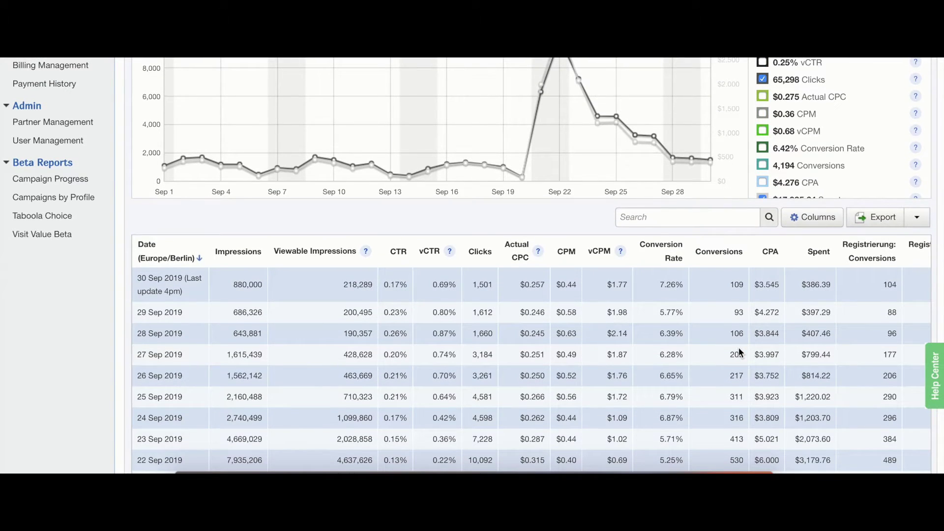
Break the Campaign Summary report down by site and look over the per-site performance table
scroll(739, 348, "up", 5)
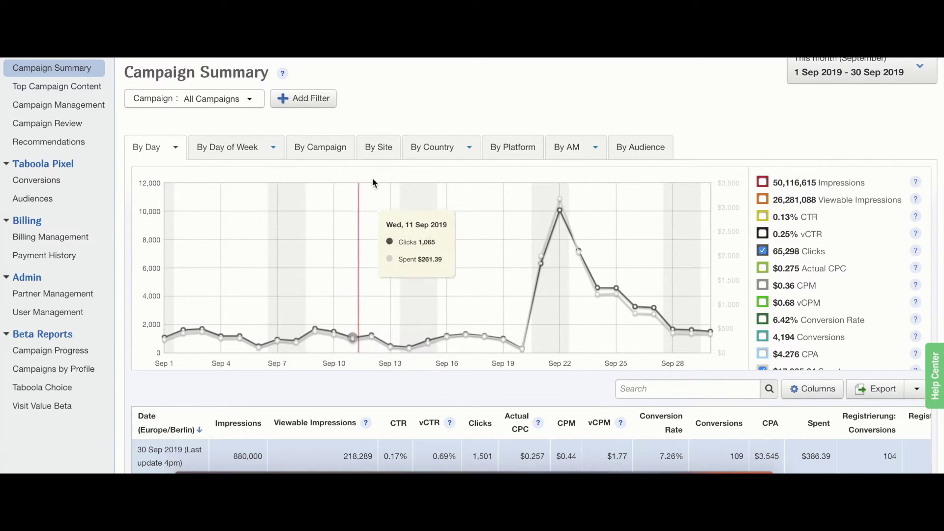
left_click(378, 150)
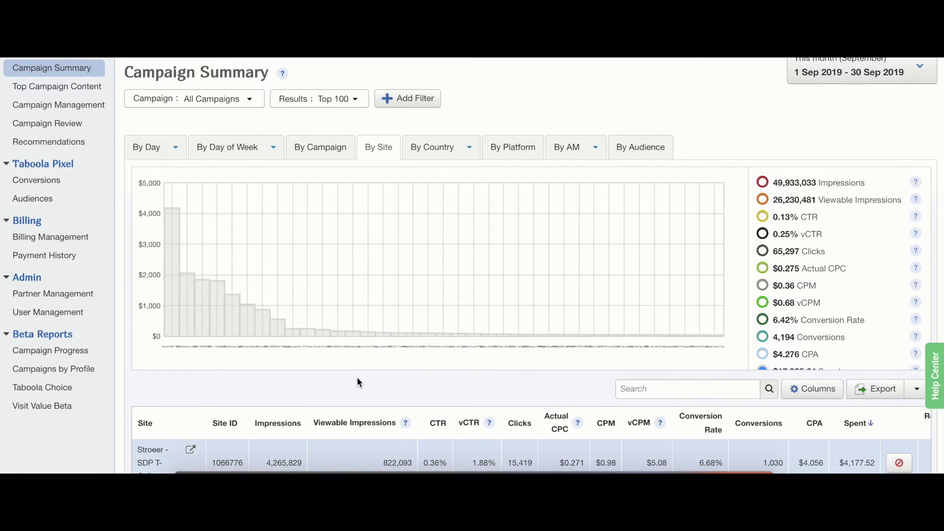
scroll(357, 381, "down", 4)
scroll(357, 379, "down", 4)
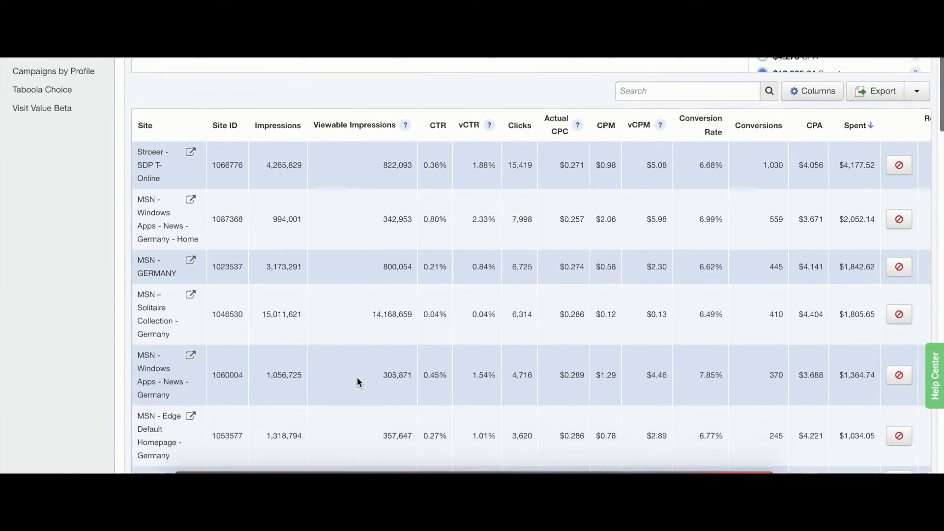
scroll(357, 345, "up", 7)
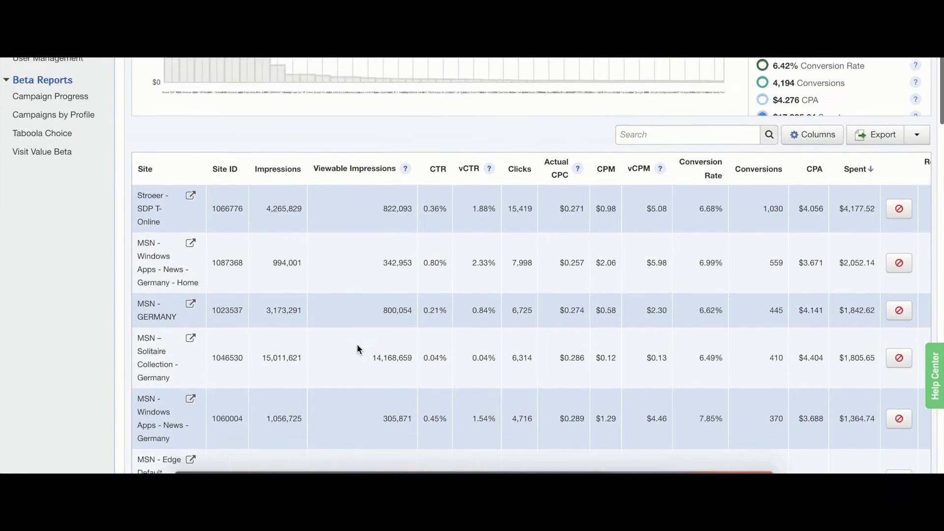
scroll(357, 344, "up", 1)
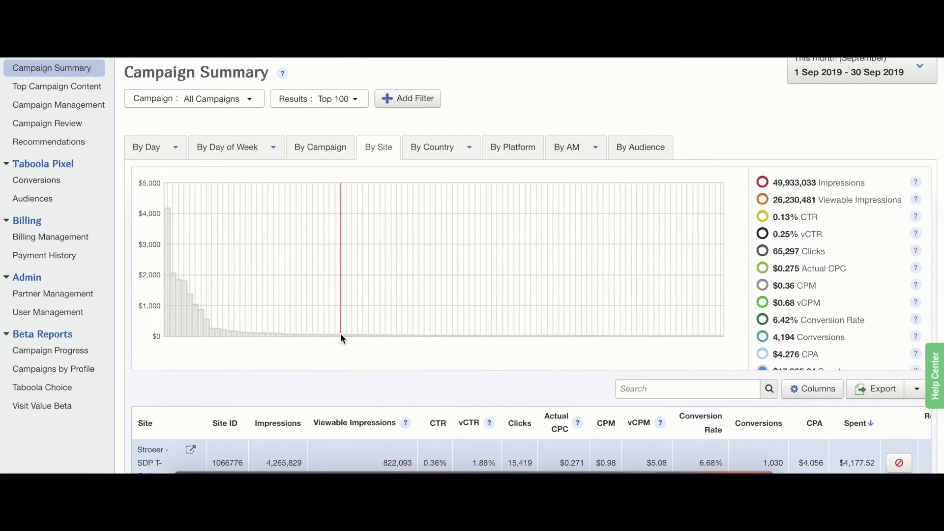
Filter the site report to the campaign 190919_PatV_Smart and examine each site's conversion rate versus average, CPA and bid modifications
left_click(241, 100)
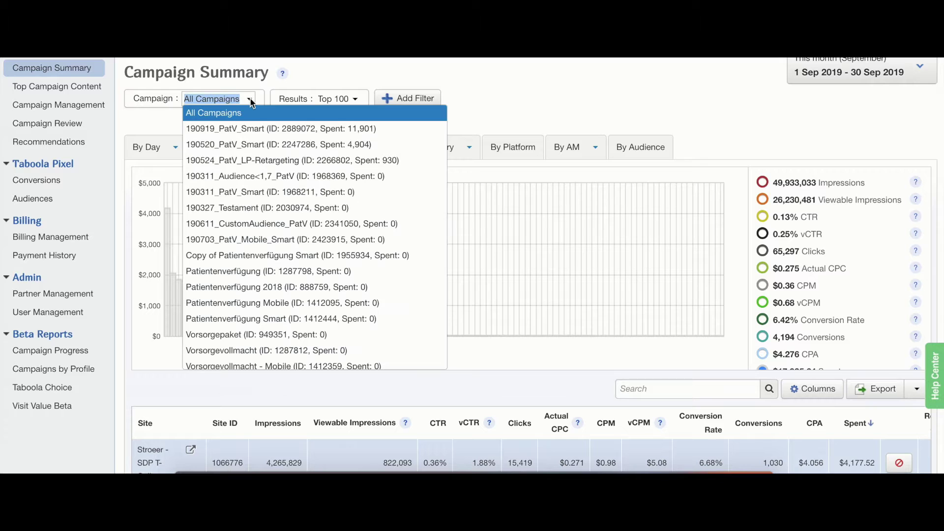
left_click(246, 128)
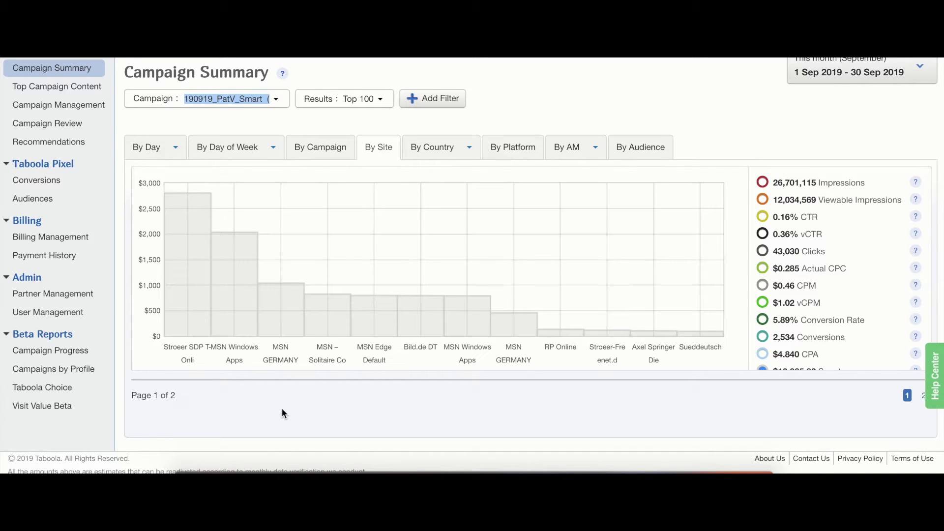
scroll(288, 436, "down", 4)
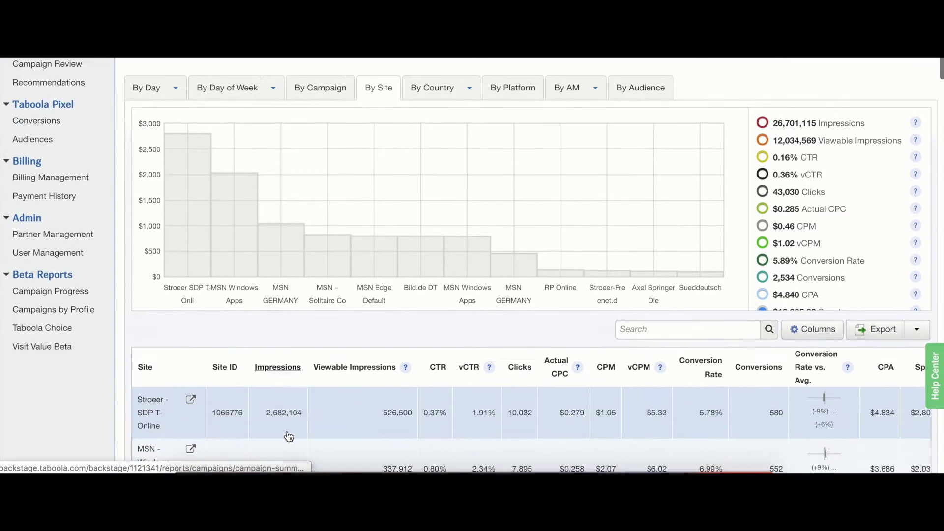
scroll(287, 435, "down", 1)
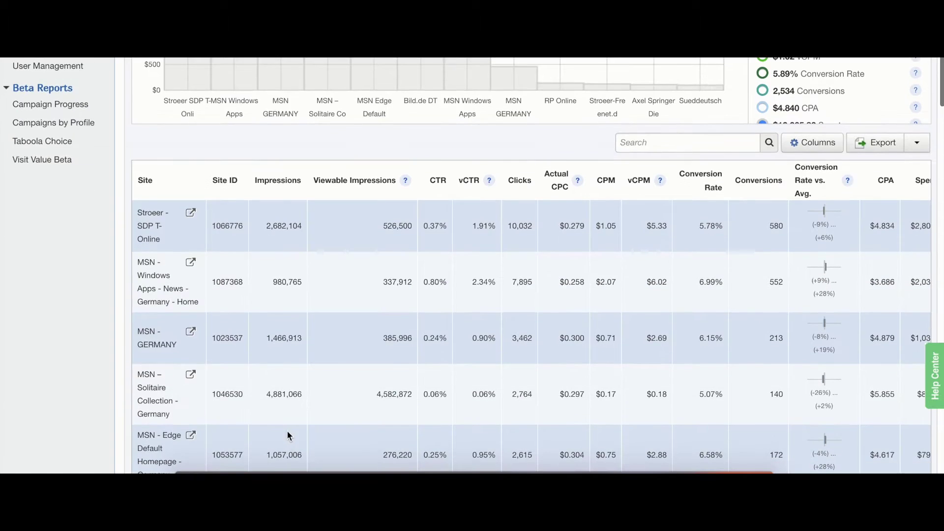
scroll(291, 344, "right", 5)
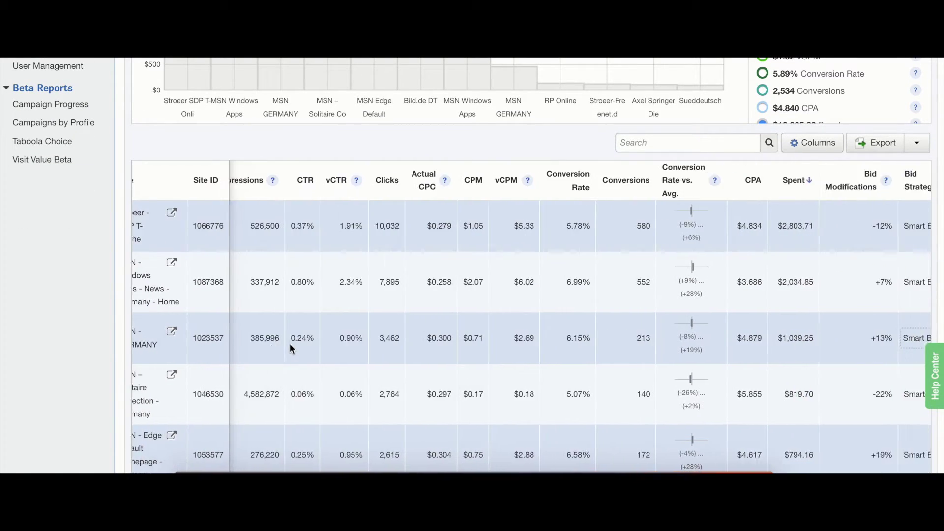
scroll(423, 365, "down", 2)
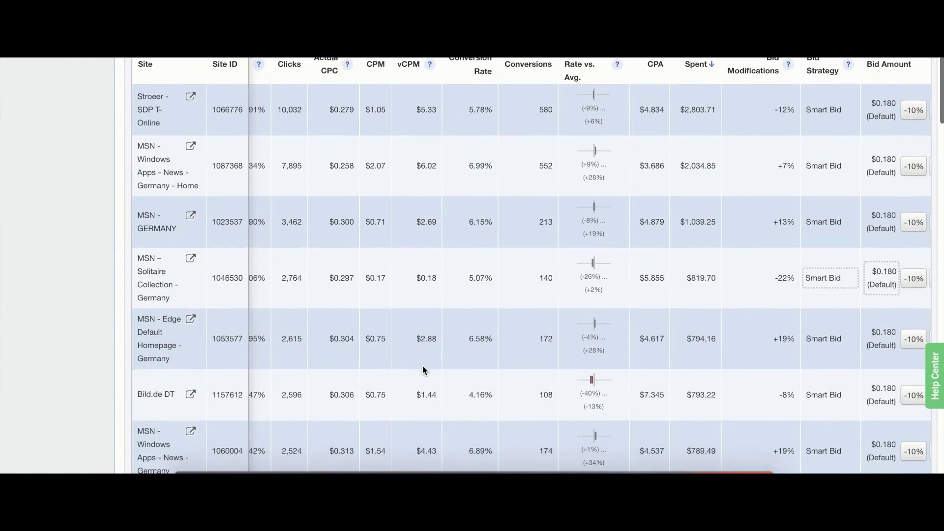
scroll(422, 366, "down", 2)
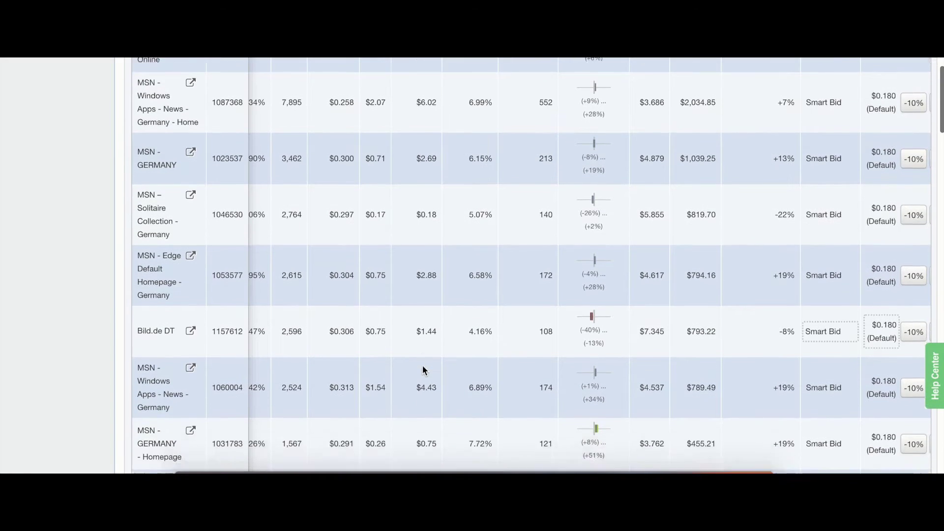
scroll(423, 369, "down", 1)
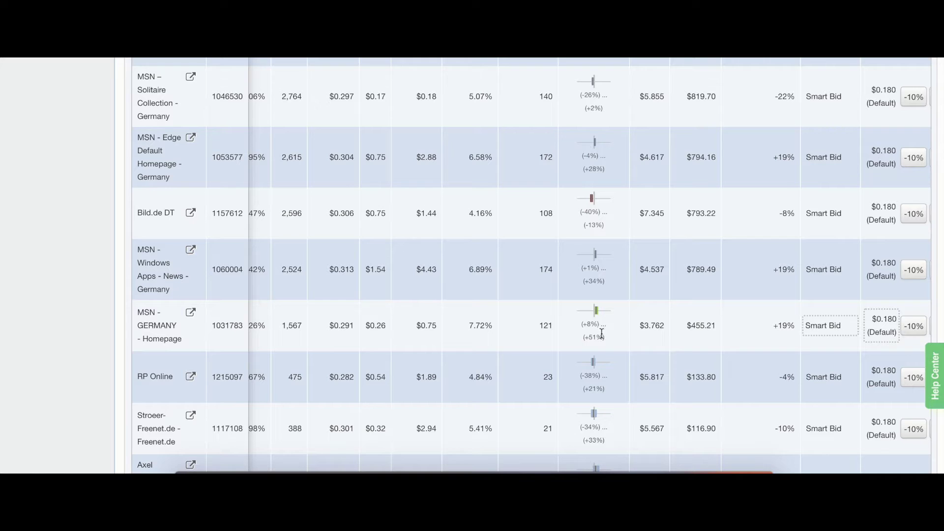
scroll(627, 324, "down", 1)
Try the Custom Boost option in the bid amount settings of the site MSN - GERMANY - Homepage, and dismiss the settings
mouse_move(816, 296)
scroll(852, 308, "right", 5)
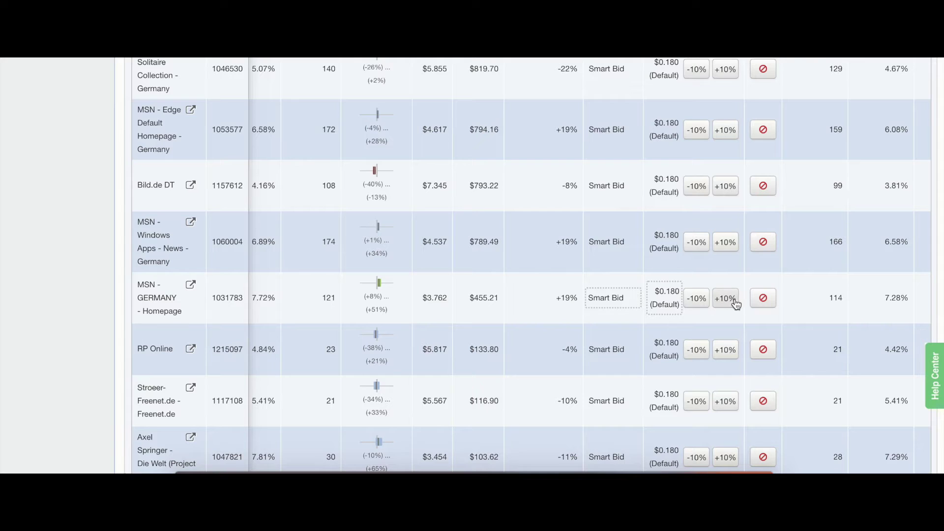
left_click(664, 298)
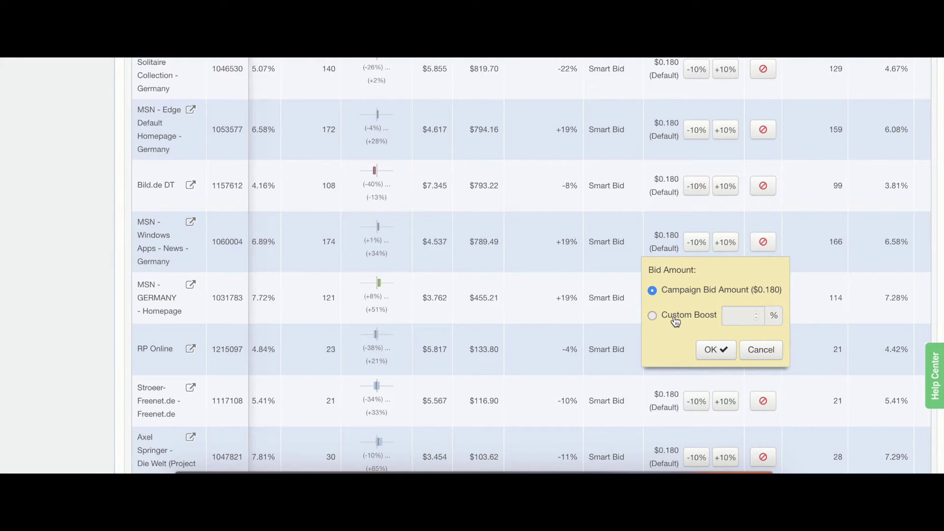
left_click(676, 318)
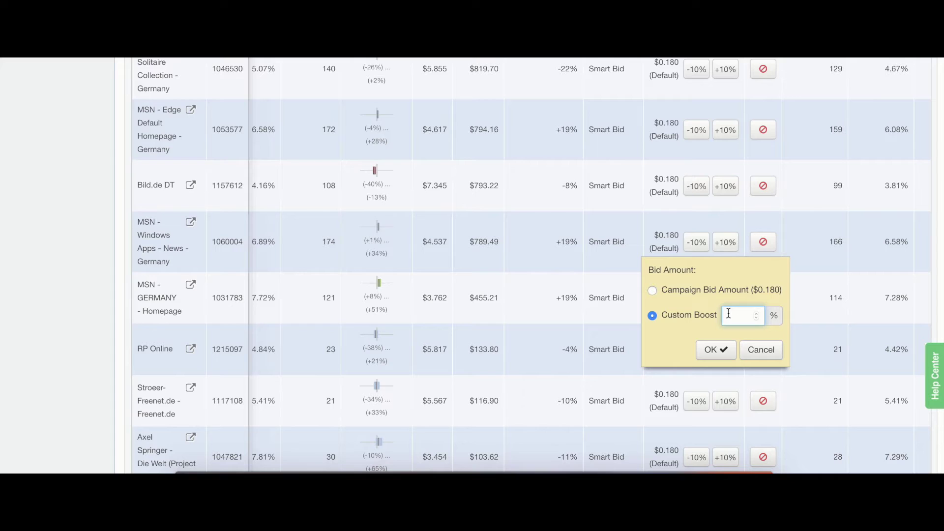
left_click(761, 349)
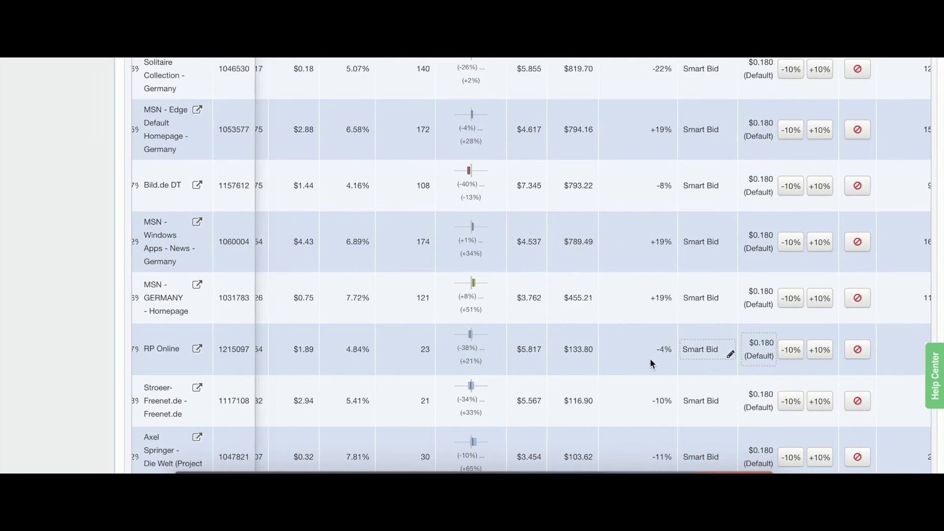
Examine the RP Online site's conversion rate, CPA and spend, and locate its option for blocking the site
scroll(650, 358, "left", 3)
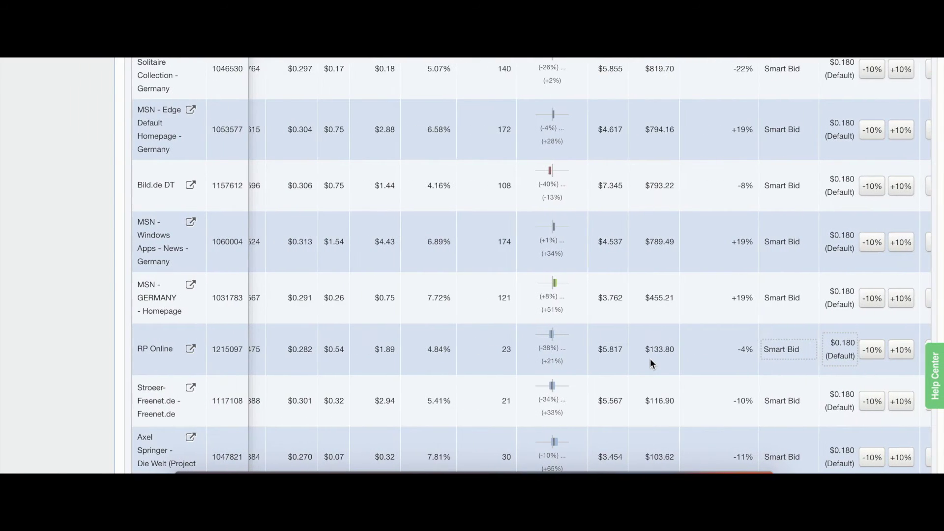
scroll(650, 363, "left", 1)
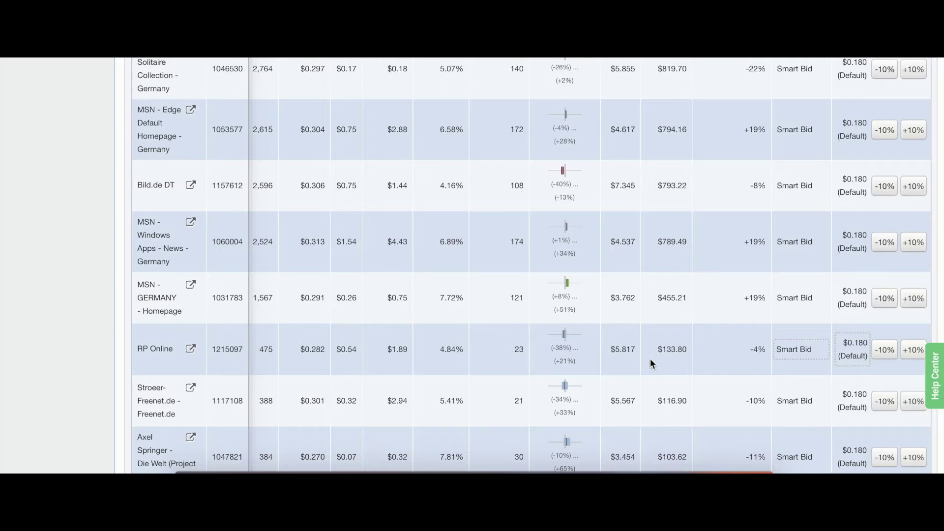
scroll(650, 360, "down", 1)
scroll(651, 360, "right", 8)
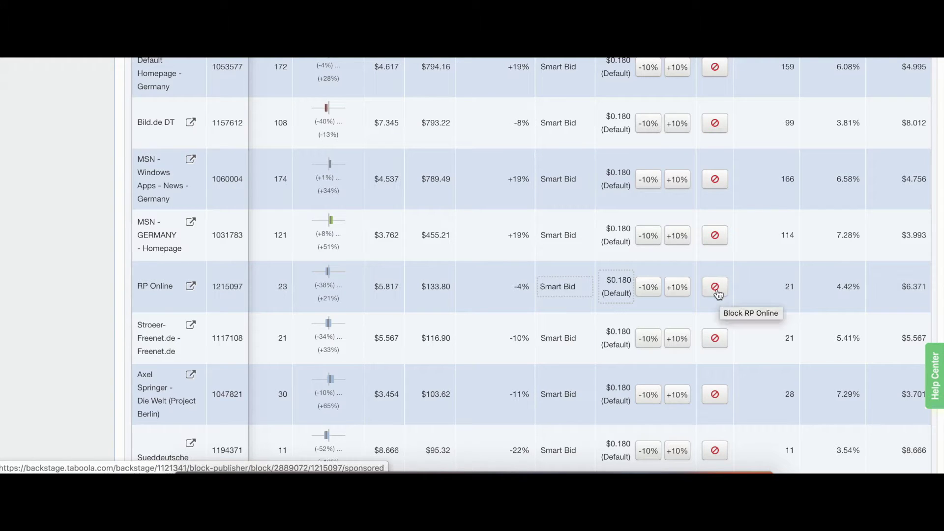
Break the campaign's report down by audience and examine the table's overall and Registrierung conversion metrics
scroll(713, 344, "up", 5)
scroll(714, 346, "up", 10)
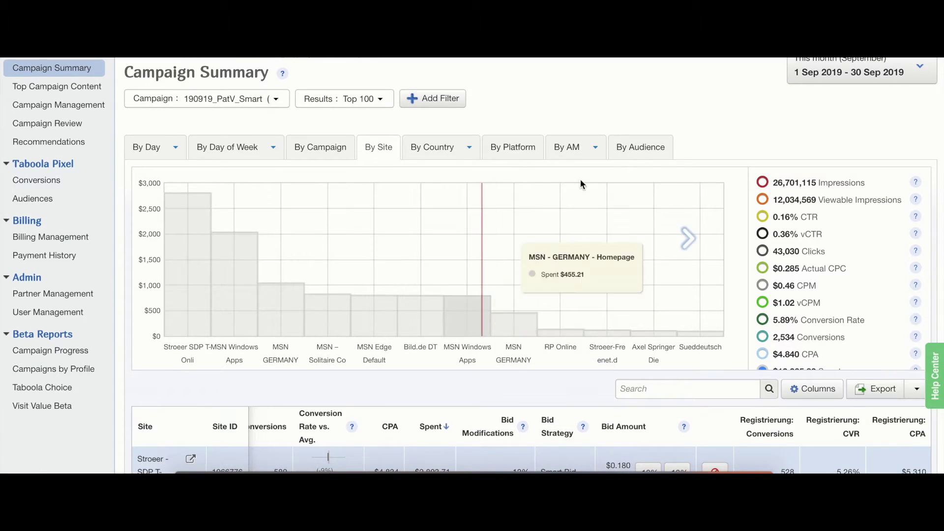
left_click(630, 151)
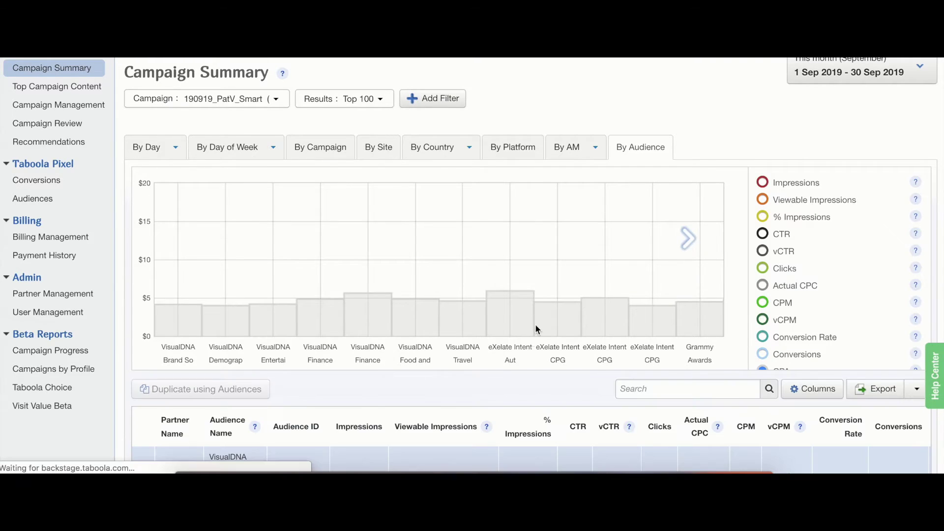
scroll(490, 379, "down", 5)
scroll(490, 380, "down", 2)
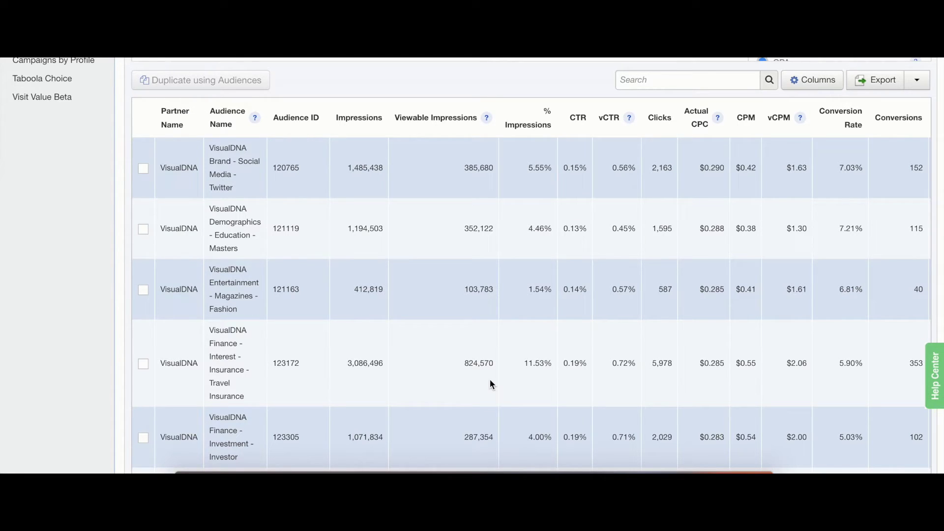
scroll(490, 379, "right", 7)
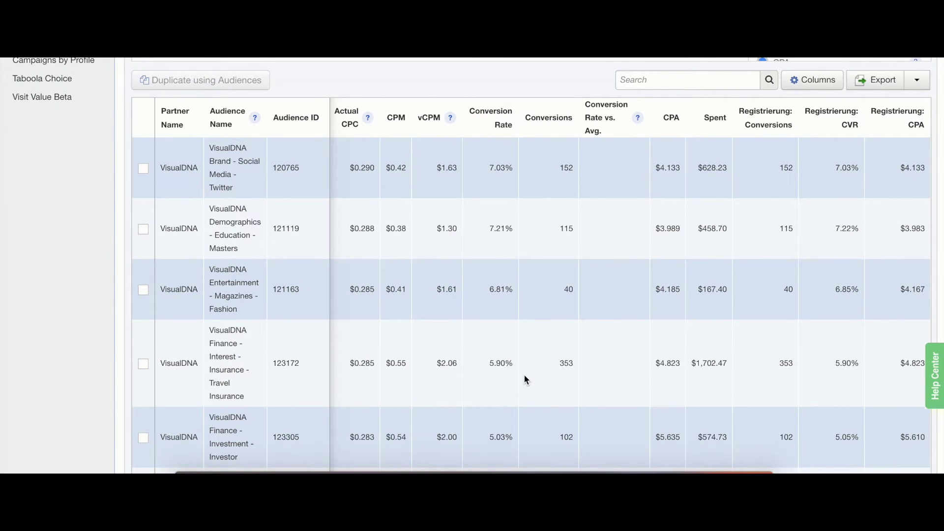
Review the columns available for the audience table, apply the existing selection, and look over the per-audience metrics
scroll(523, 377, "left", 1)
left_click(828, 87)
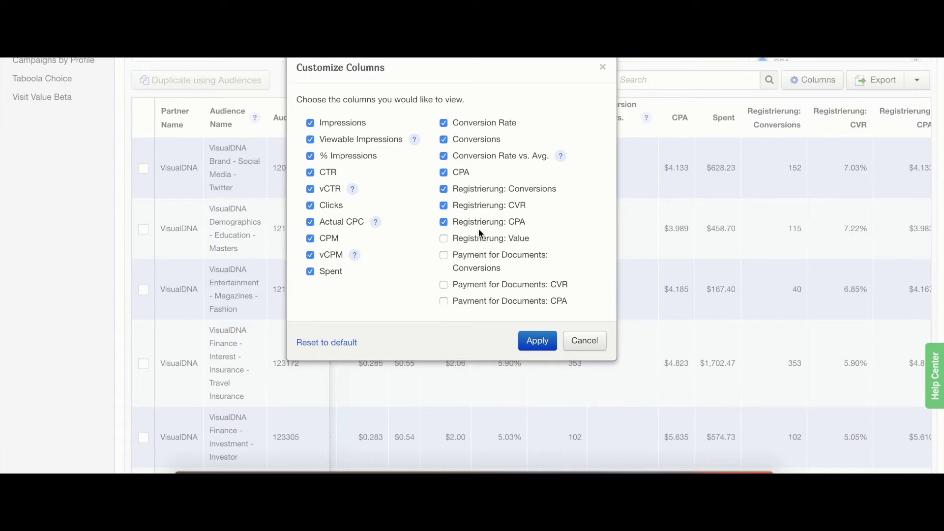
scroll(481, 234, "down", 2)
scroll(475, 290, "up", 2)
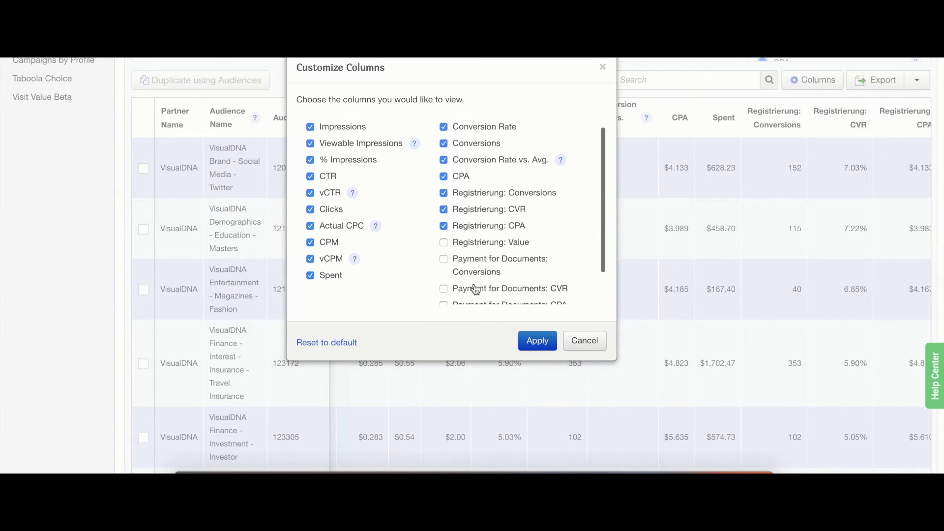
scroll(476, 289, "up", 2)
left_click(525, 340)
scroll(522, 343, "left", 5)
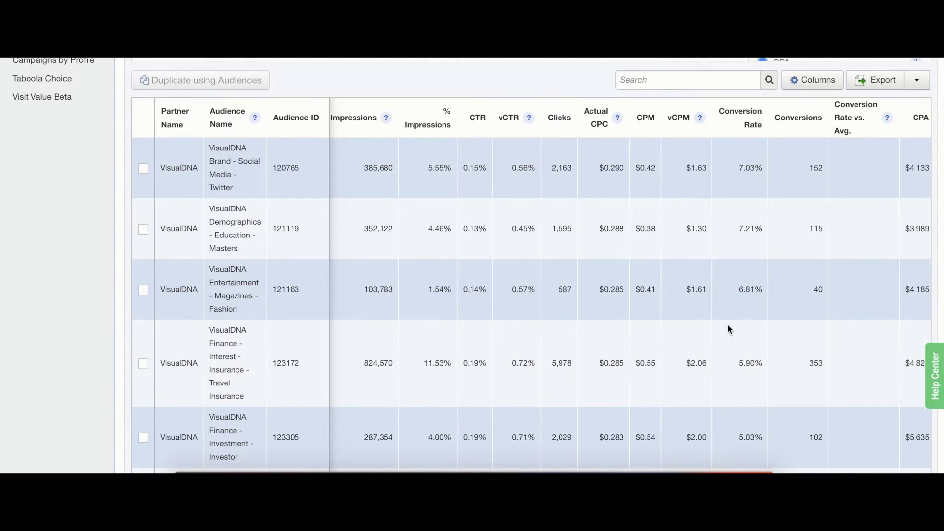
scroll(727, 329, "left", 3)
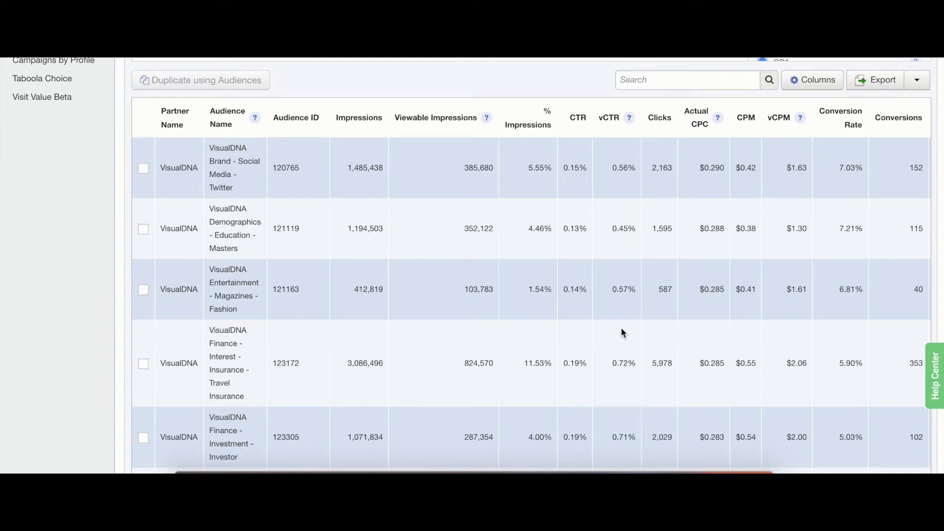
scroll(362, 276, "up", 1)
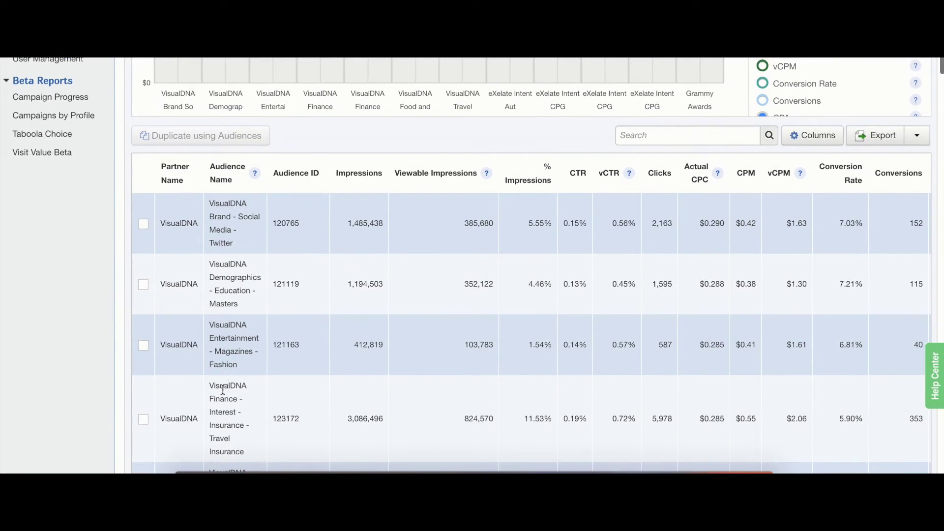
Try selecting the VisualDNA Twitter, Education - Masters and Magazines - Fashion audiences for duplication, and clear the selection
left_click(143, 224)
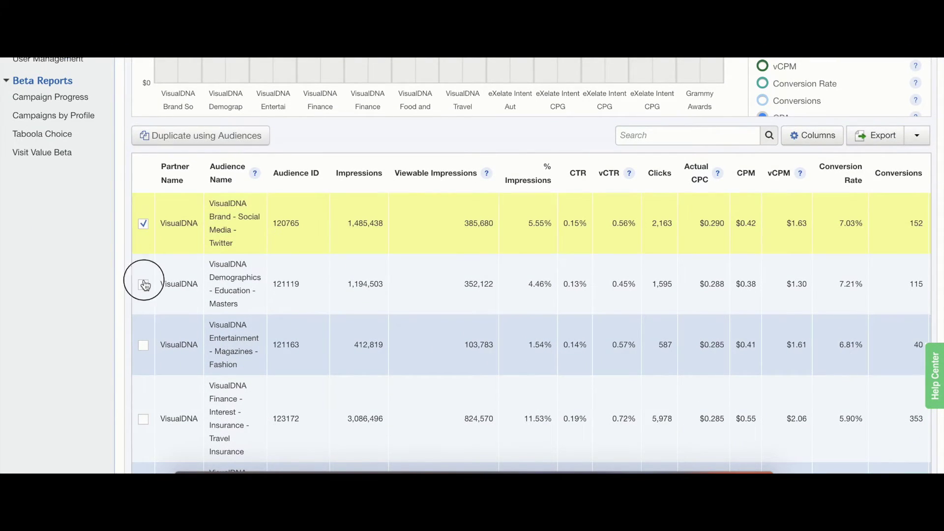
left_click(143, 284)
left_click(143, 349)
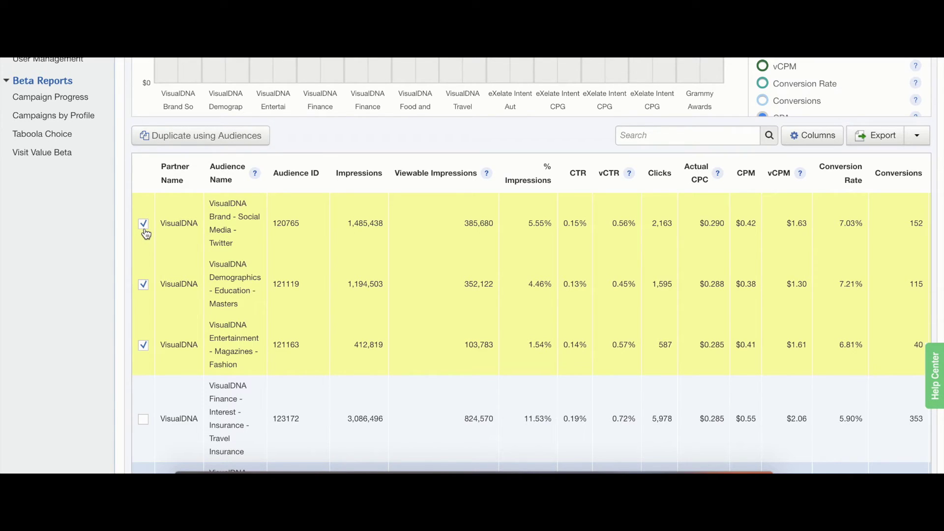
scroll(146, 233, "up", 1)
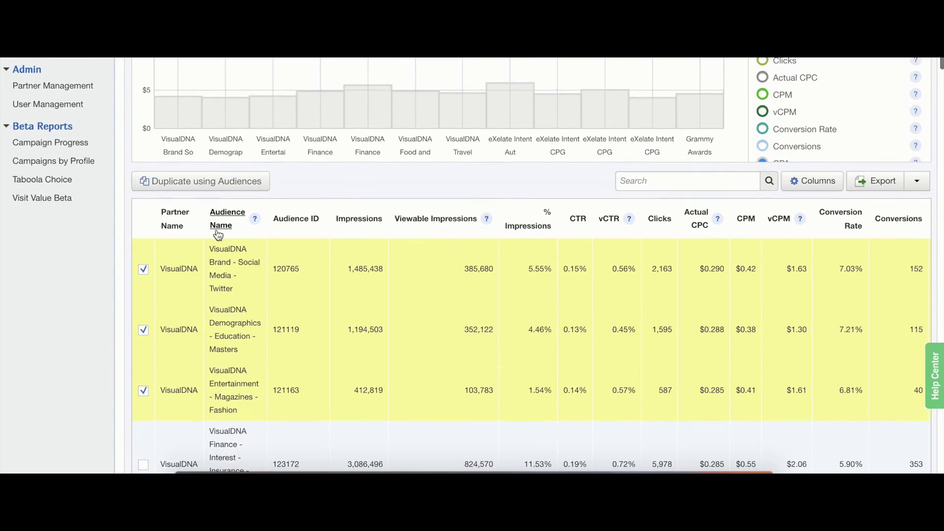
left_click(143, 270)
left_click(143, 330)
left_click(143, 391)
scroll(143, 397, "up", 5)
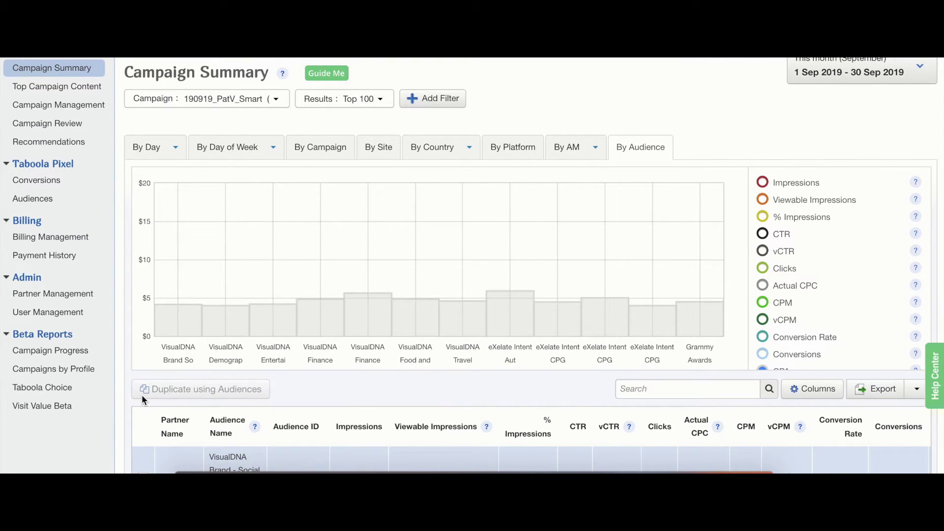
mouse_move(231, 241)
Open the Top Campaign Content report and broaden it to all campaigns
left_click(51, 89)
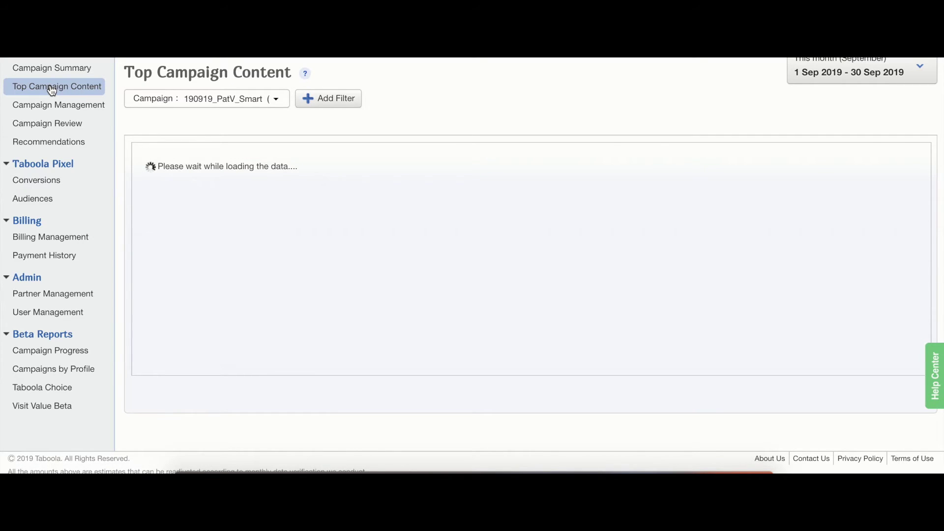
scroll(144, 226, "down", 2)
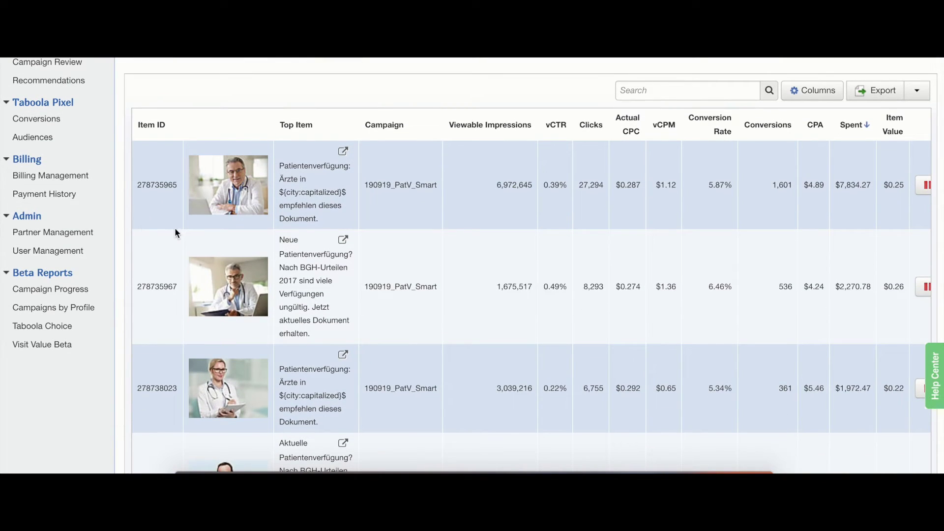
scroll(175, 228, "up", 2)
left_click(275, 97)
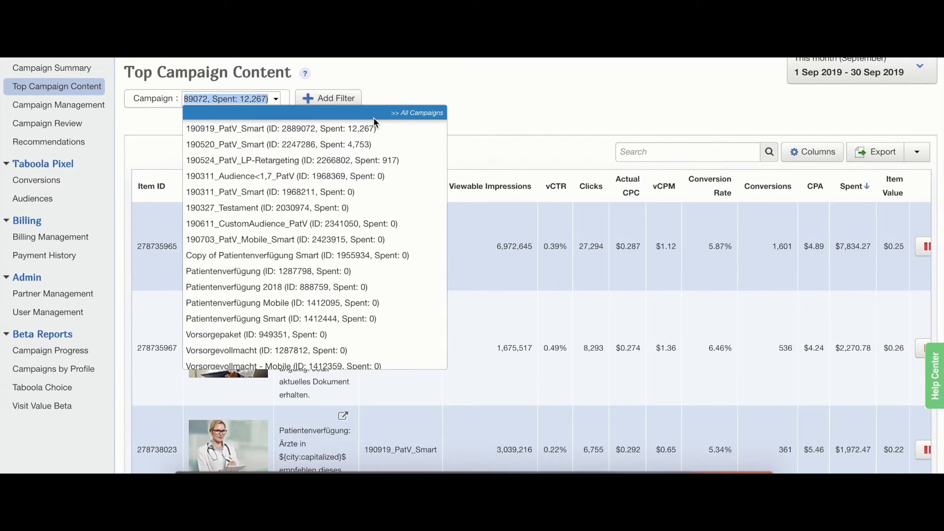
left_click(413, 113)
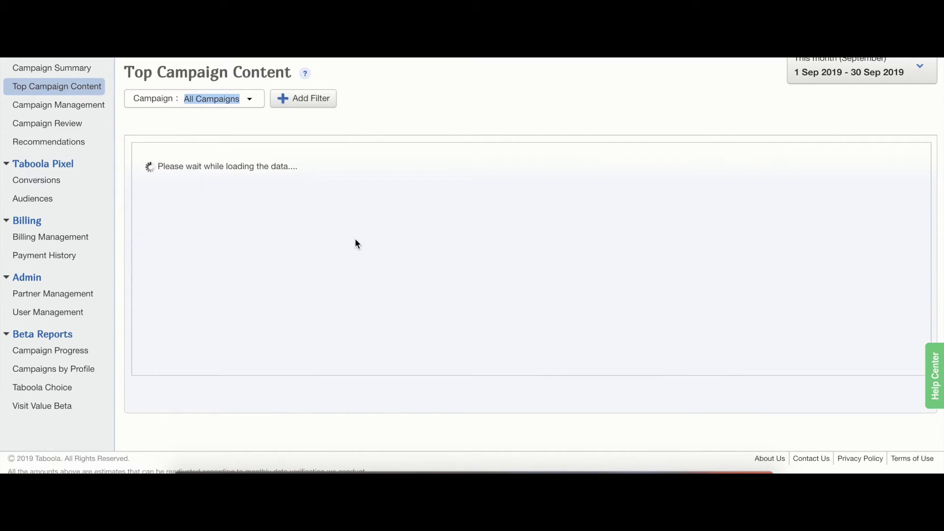
Examine each ad item's image, title, campaign, conversion metrics and spend, and locate the option for pausing an item
scroll(356, 241, "down", 1)
scroll(357, 241, "down", 1)
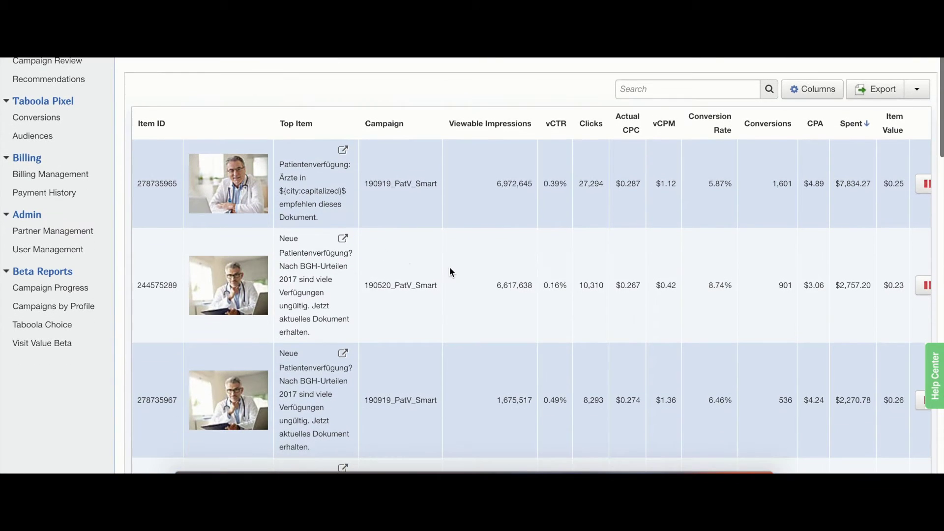
scroll(450, 268, "right", 1)
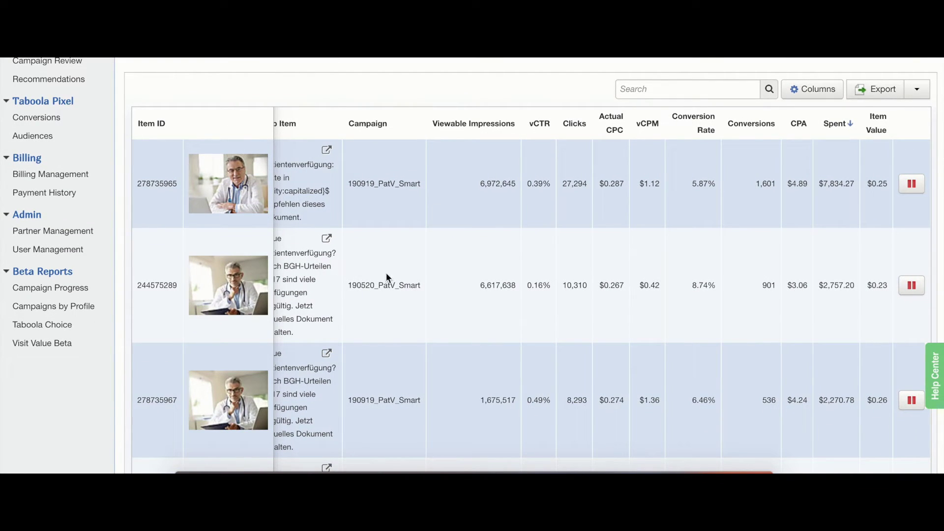
scroll(387, 273, "left", 1)
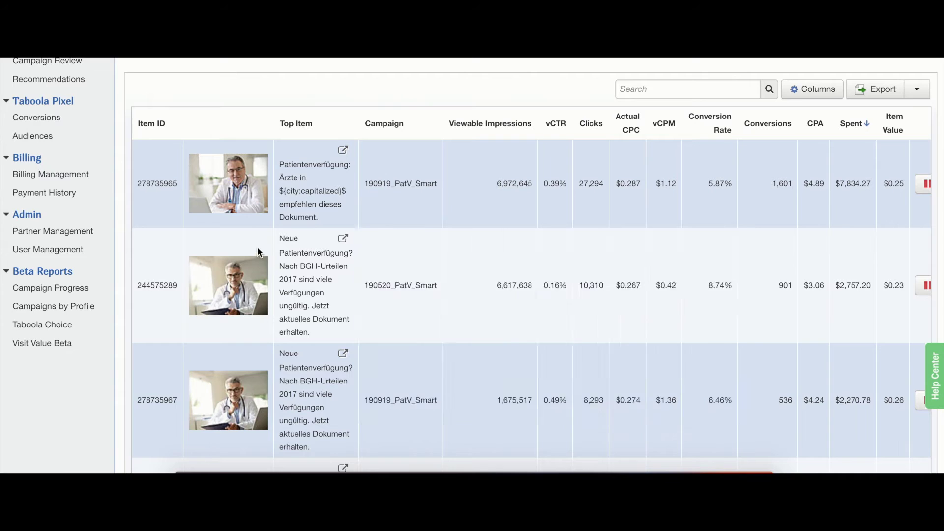
scroll(363, 350, "down", 2)
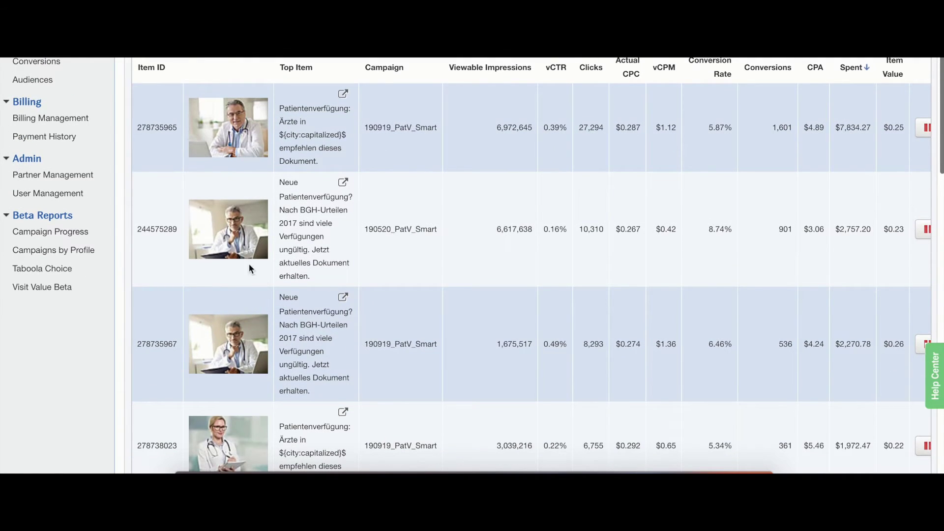
scroll(413, 292, "right", 1)
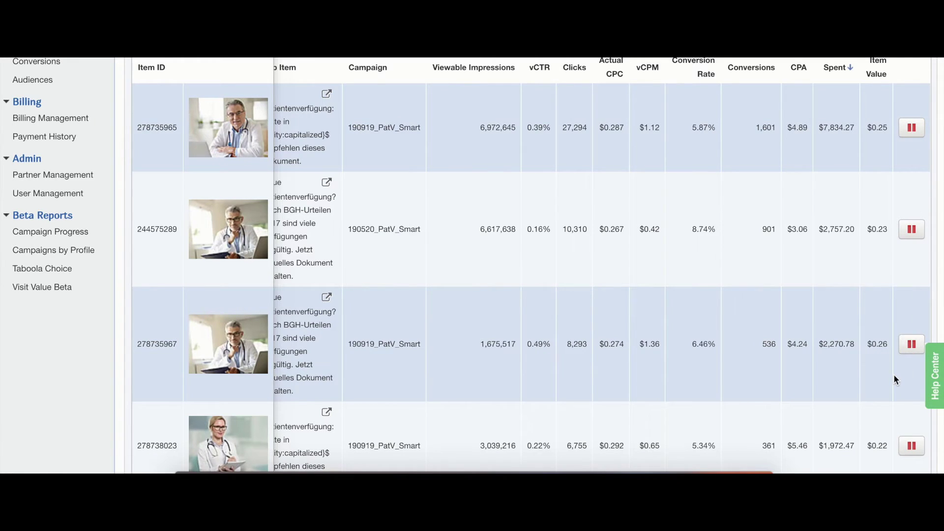
scroll(894, 376, "down", 3)
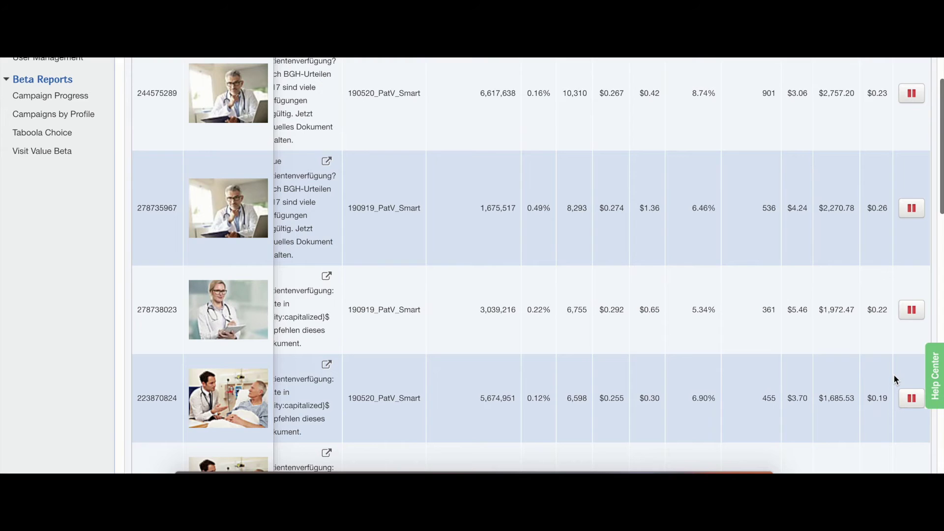
scroll(689, 341, "left", 1)
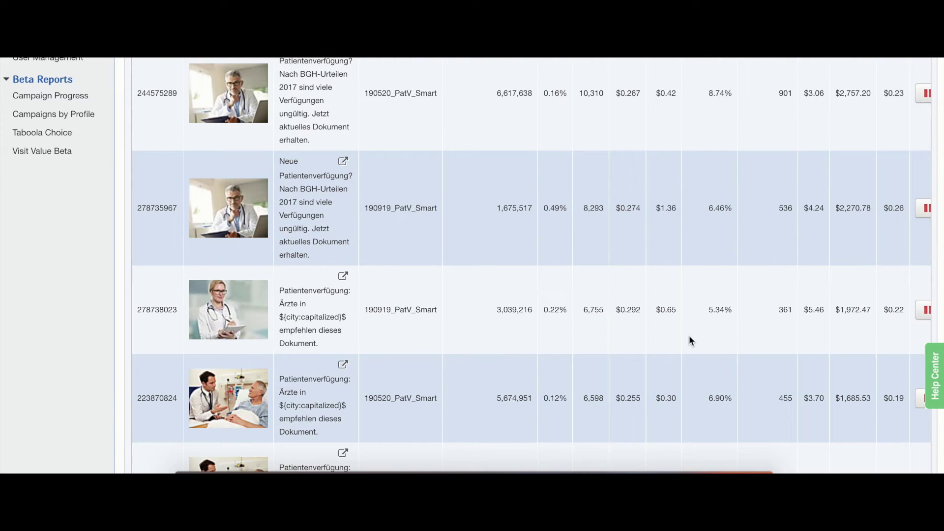
scroll(689, 337, "up", 5)
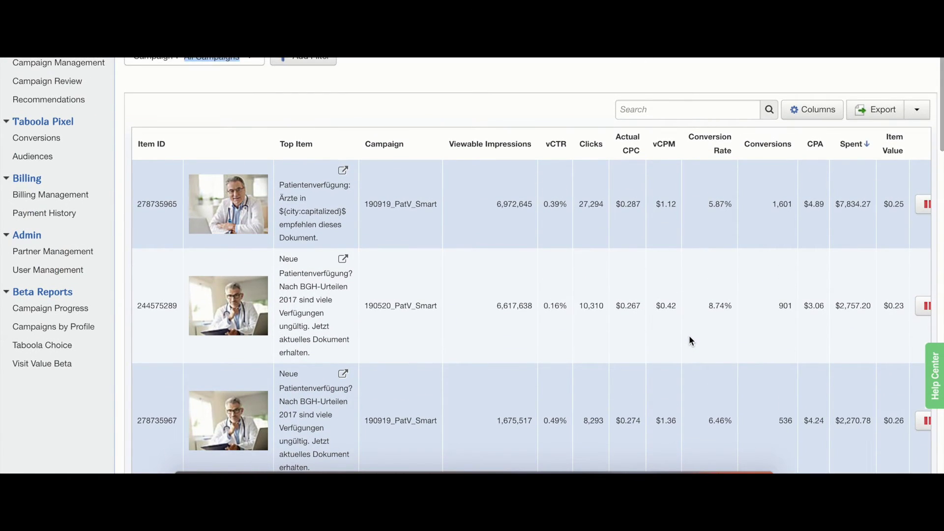
scroll(689, 336, "up", 1)
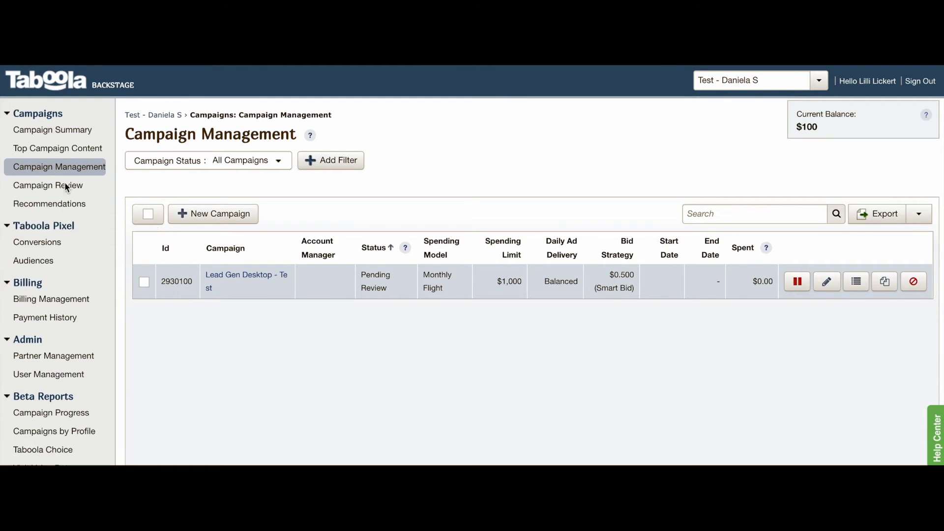
Open the Lead Gen Desktop - Test campaign for editing and examine the utm_source and utm_medium parameters in its tracking code
left_click(826, 281)
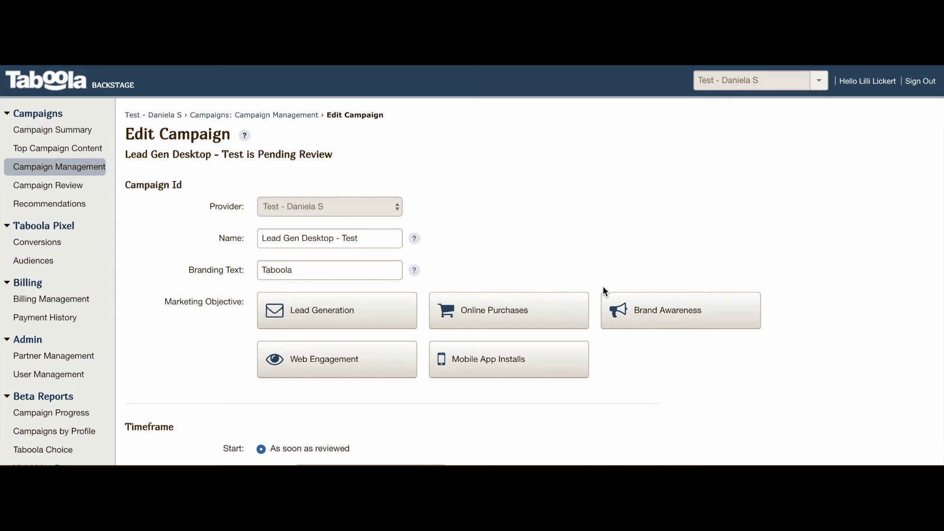
scroll(603, 286, "down", 1)
scroll(604, 293, "down", 15)
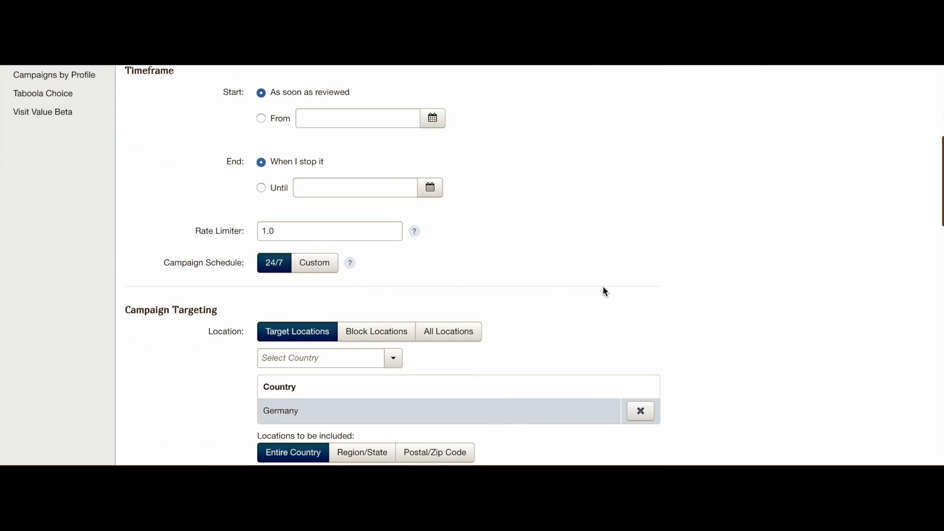
scroll(603, 288, "down", 8)
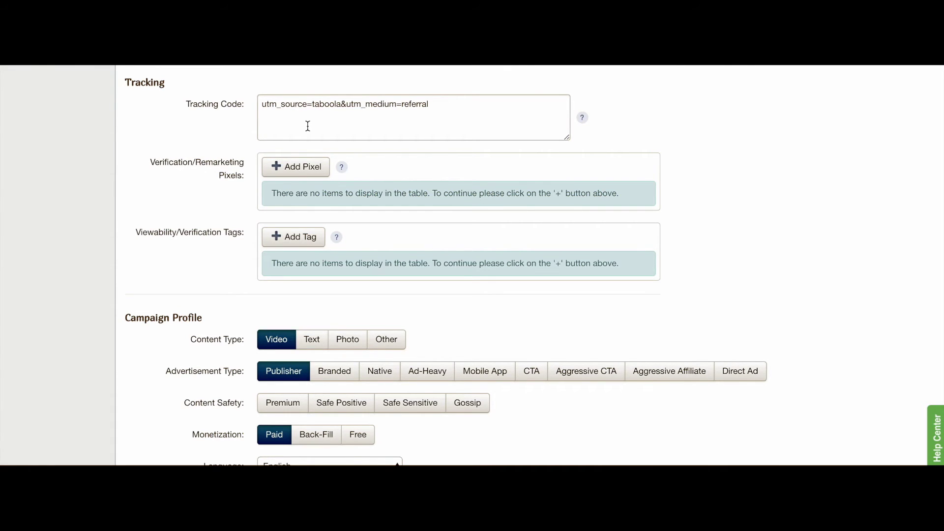
left_click(264, 106)
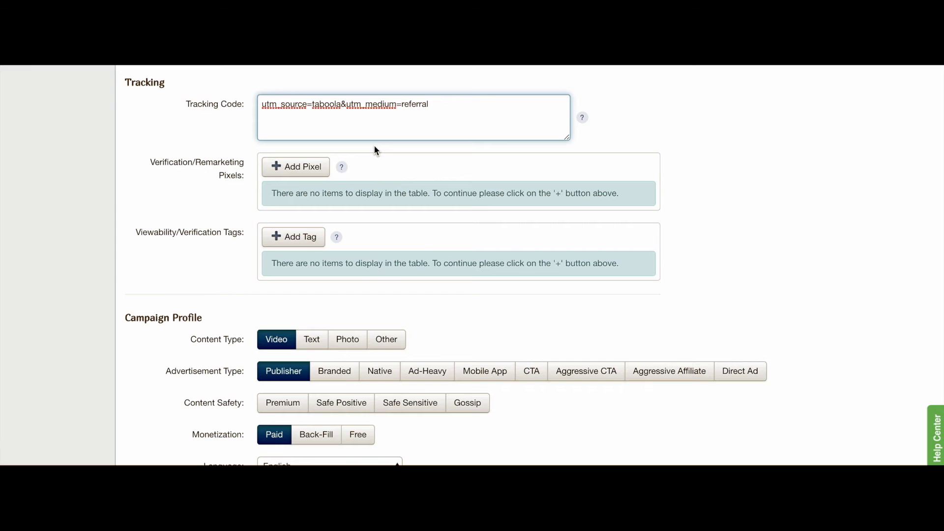
double_click(353, 104)
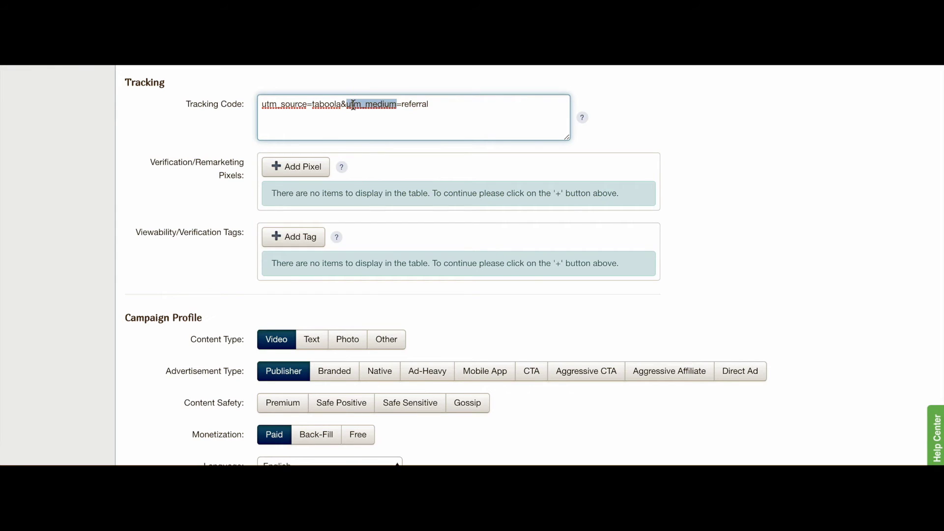
double_click(453, 107)
double_click(453, 107)
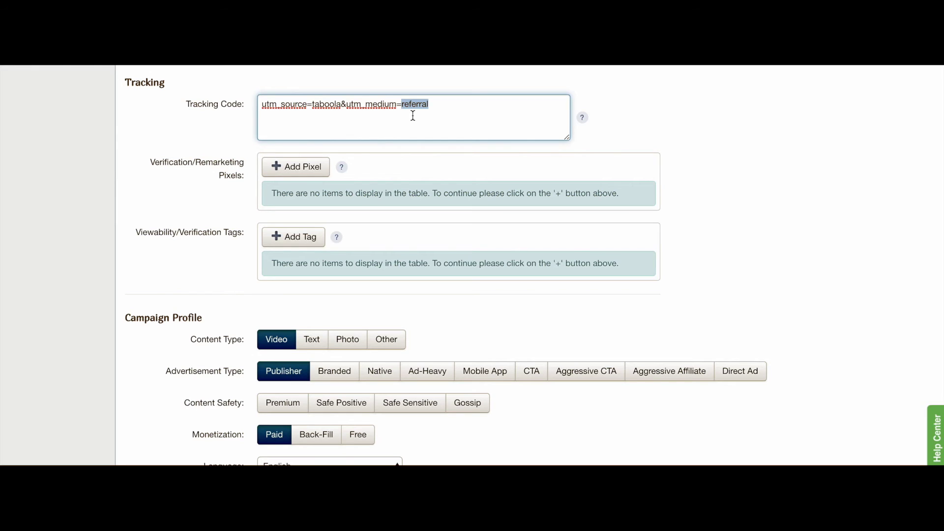
Leave the campaign's settings without saving and open the inventory of the Lead Gen Desktop - Test campaign
scroll(413, 115, "up", 20)
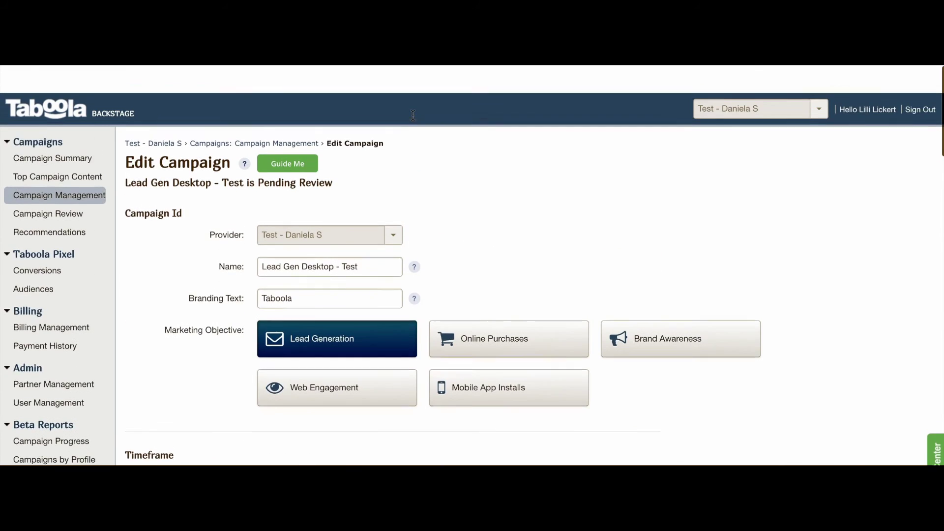
left_click(51, 172)
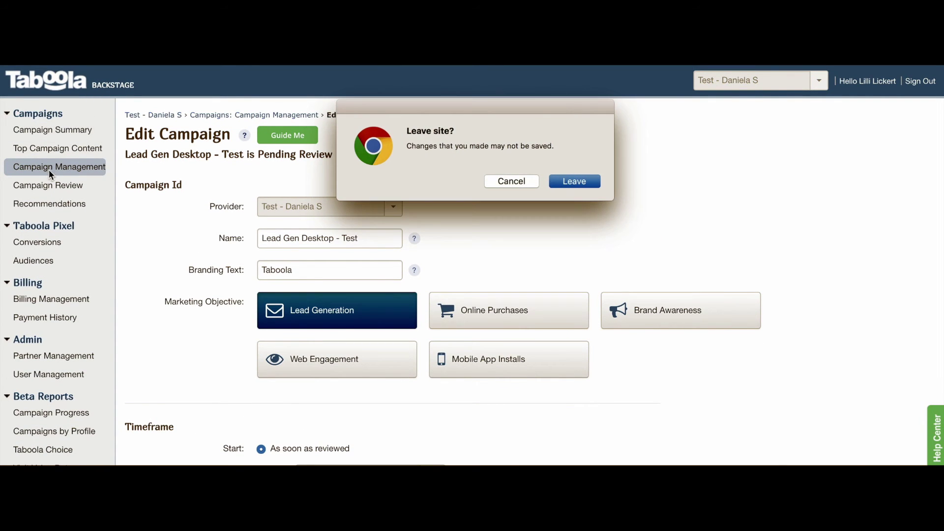
left_click(573, 183)
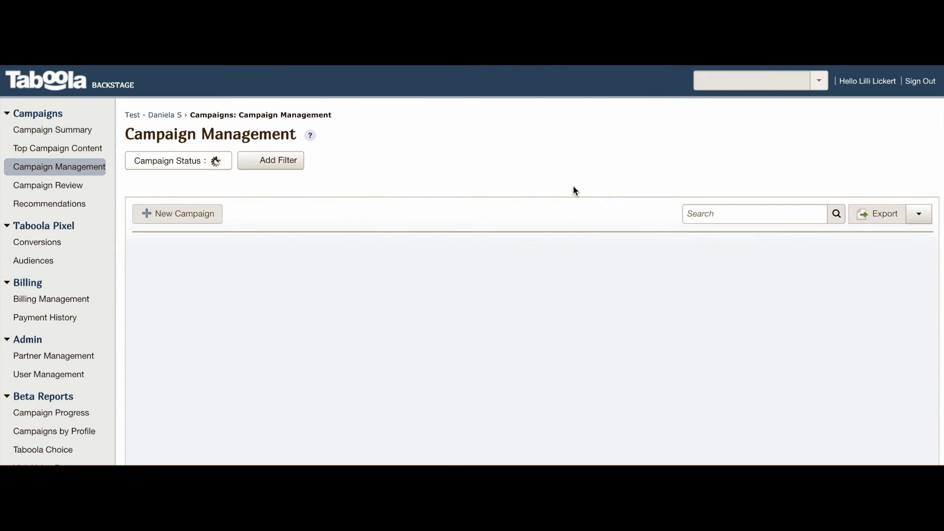
left_click(858, 281)
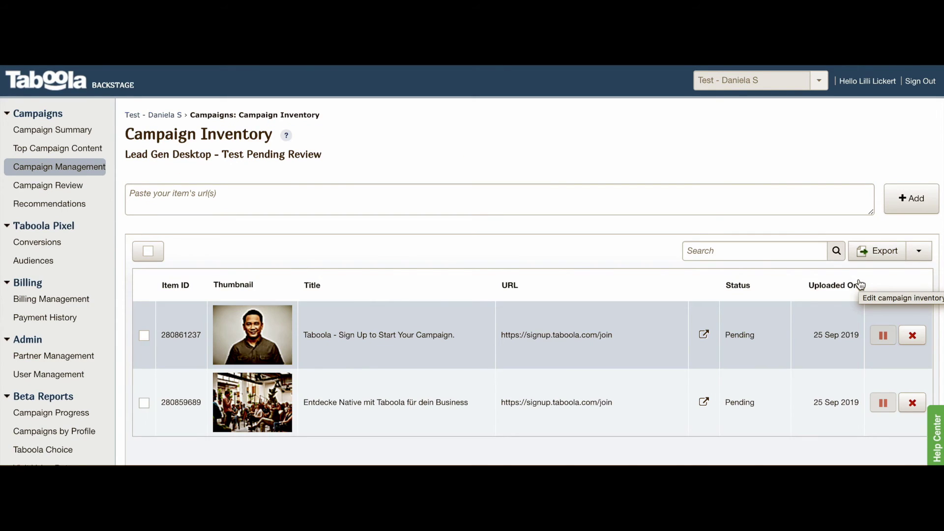
Inspect the editable URL of the item "Taboola - Sign Up to Start Your Campaign." and return to the campaign list
left_click(621, 334)
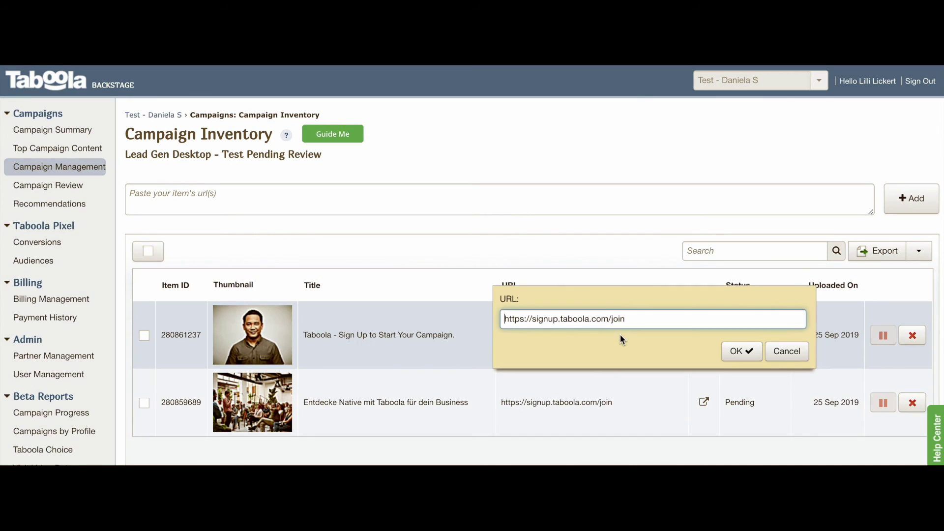
key("ctrl+shift+Right")
scroll(442, 224, "down", 1)
left_click(46, 101)
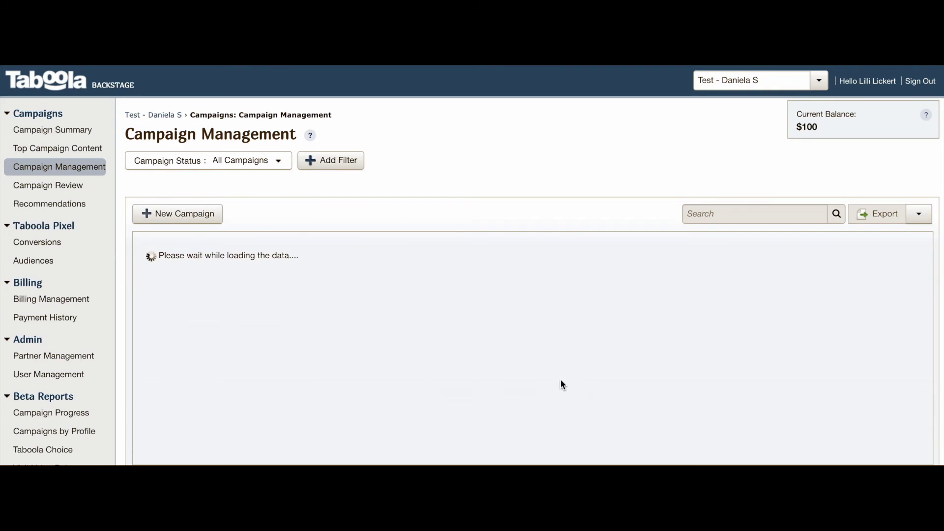
Reopen the Lead Gen Desktop - Test campaign for editing and go to its tracking code settings
left_click(829, 280)
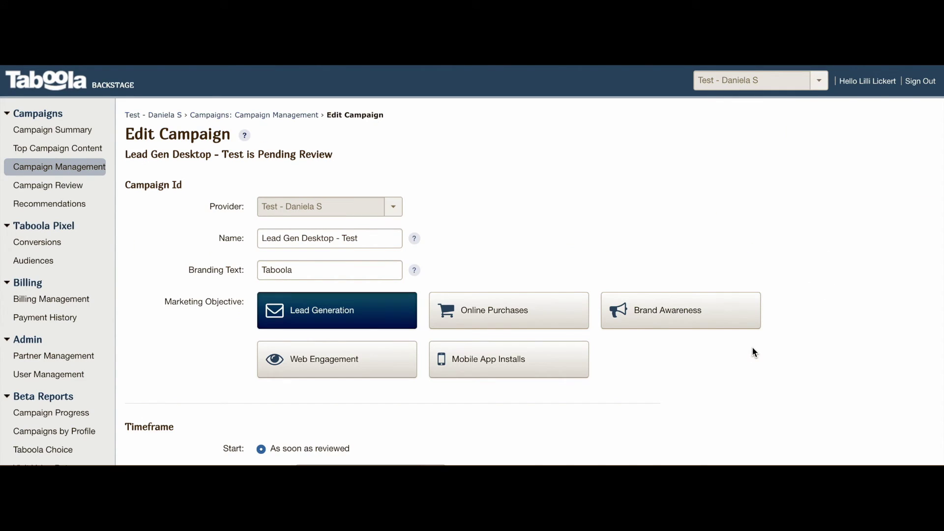
scroll(752, 349, "down", 12)
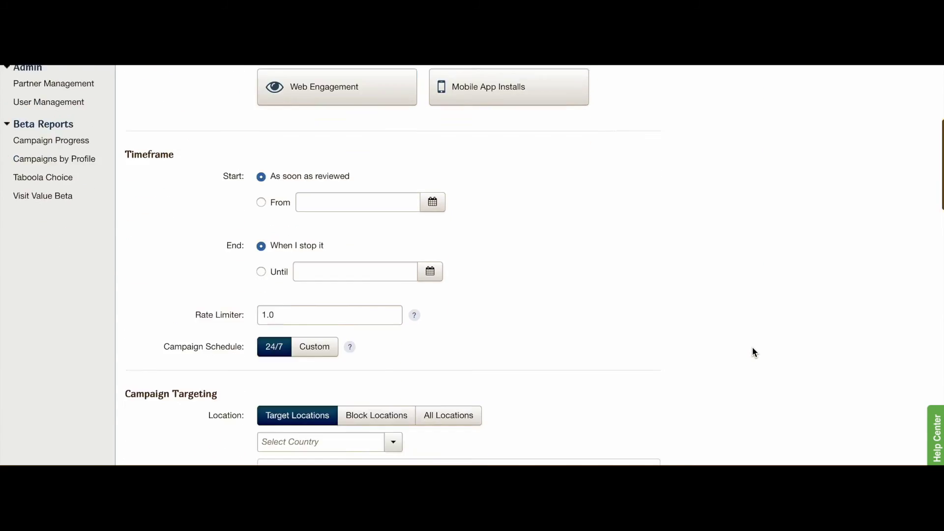
scroll(753, 349, "down", 12)
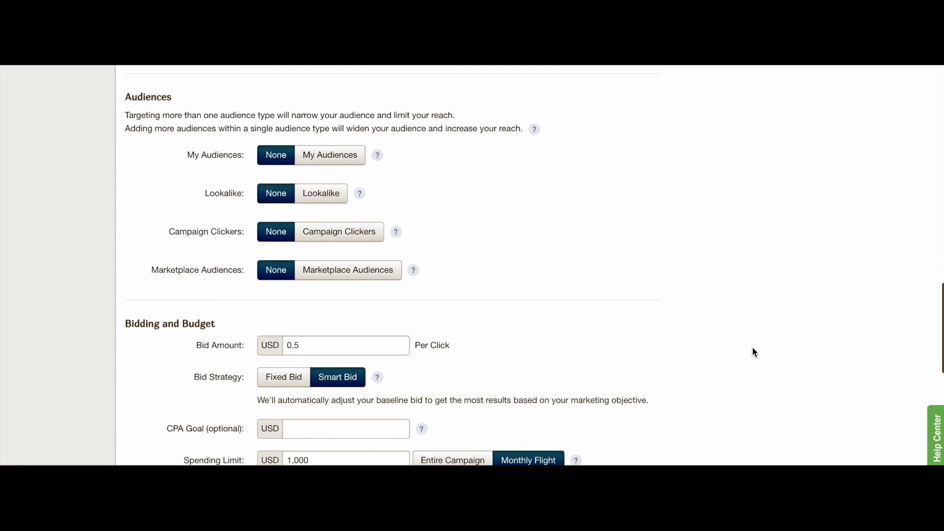
scroll(752, 348, "down", 8)
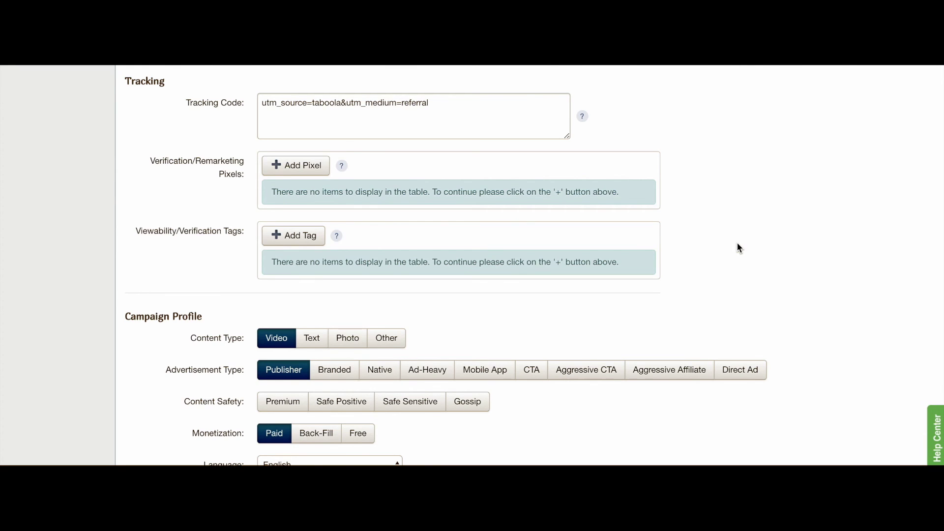
scroll(737, 242, "down", 1)
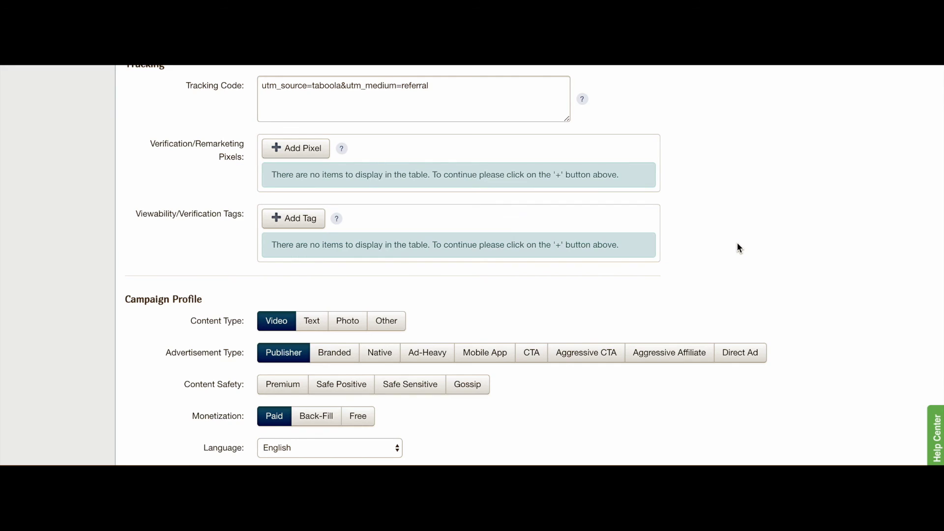
scroll(738, 243, "up", 1)
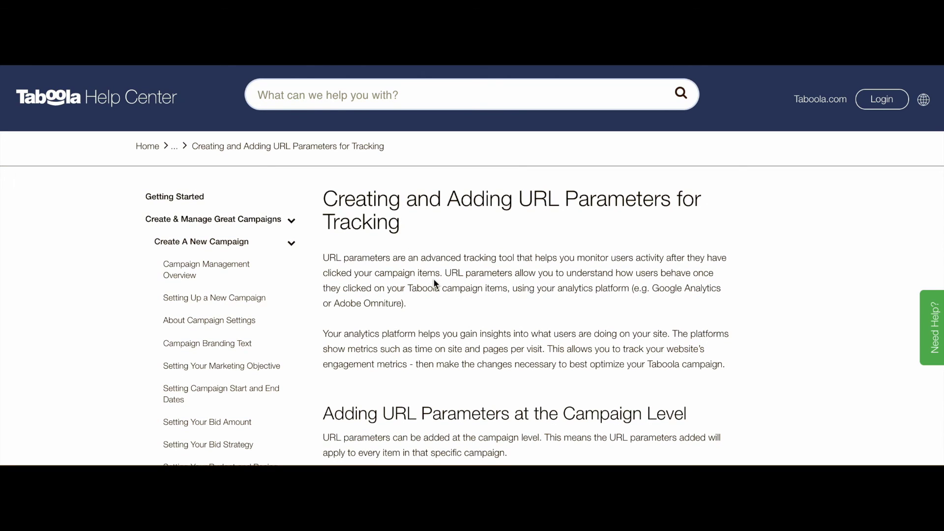
Read the Help Center article on URL parameters for tracking, including its list of passback macros
scroll(433, 279, "down", 1)
scroll(433, 280, "down", 12)
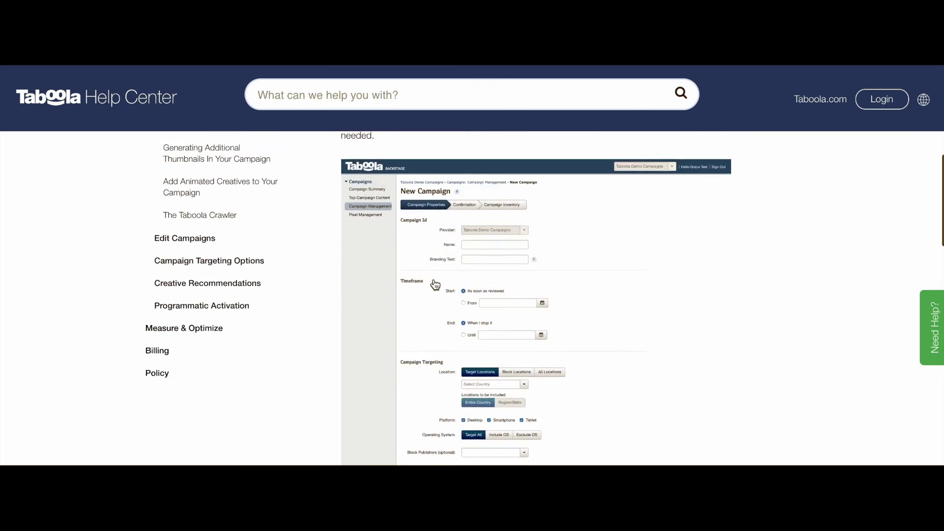
scroll(434, 278, "down", 10)
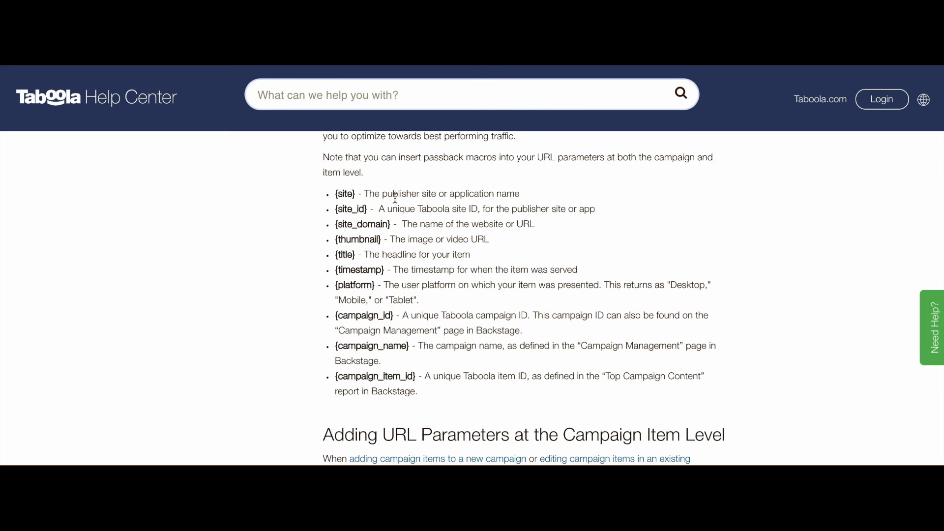
scroll(395, 197, "up", 3)
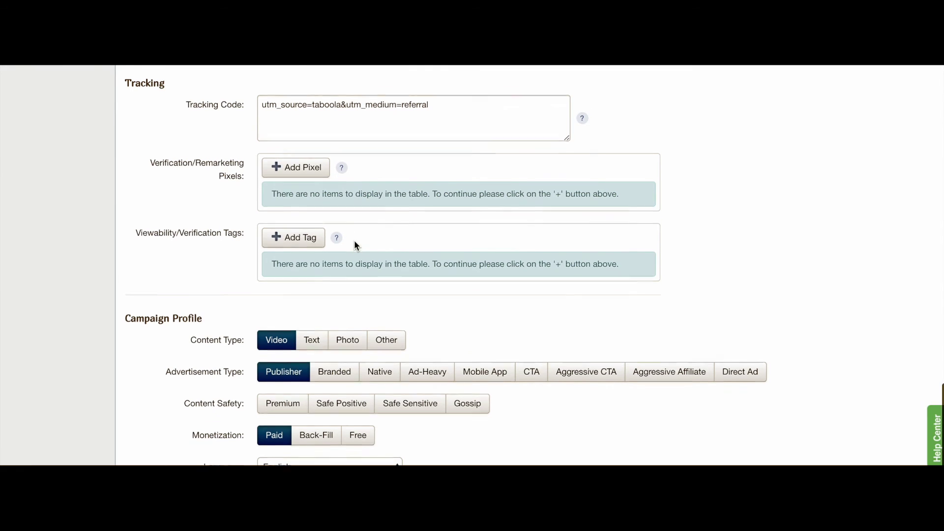
Append &utm_term={site} to the campaign's tracking code
scroll(374, 231, "up", 1)
left_click(456, 152)
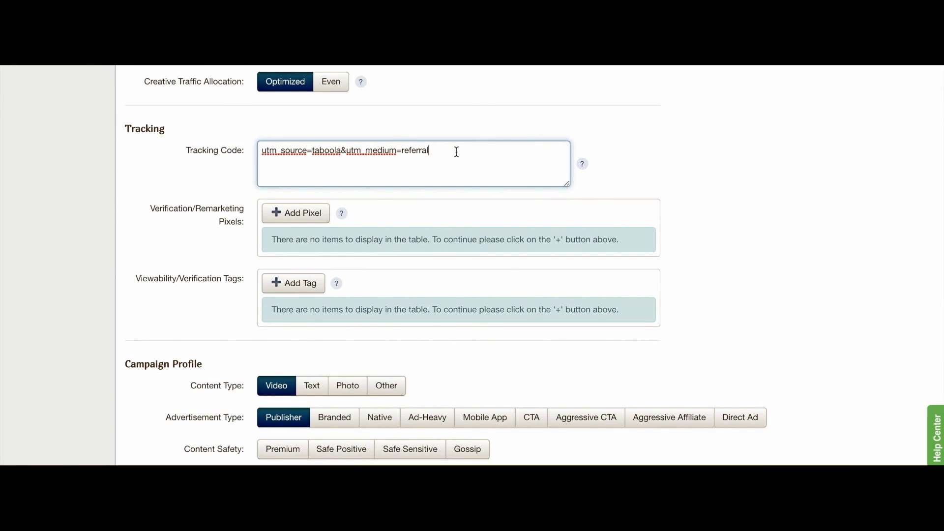
type("&utm_term=")
type("{site}")
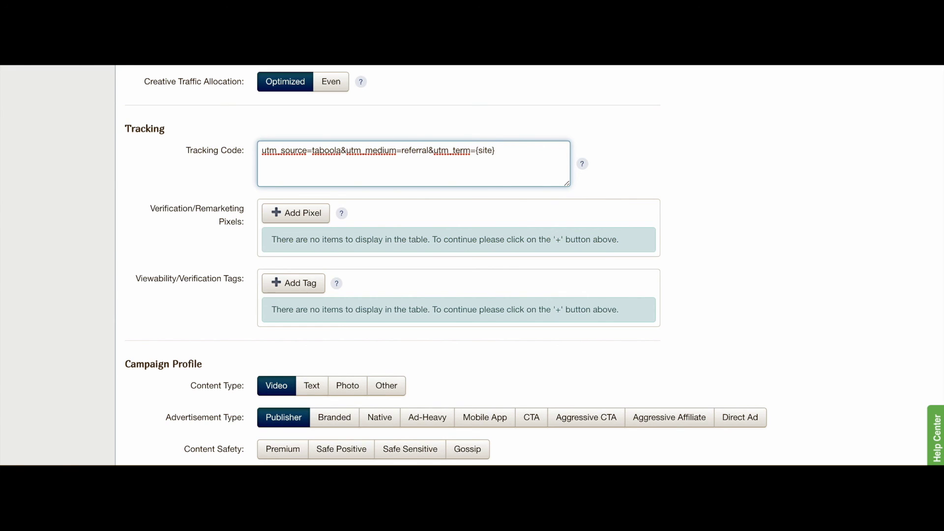